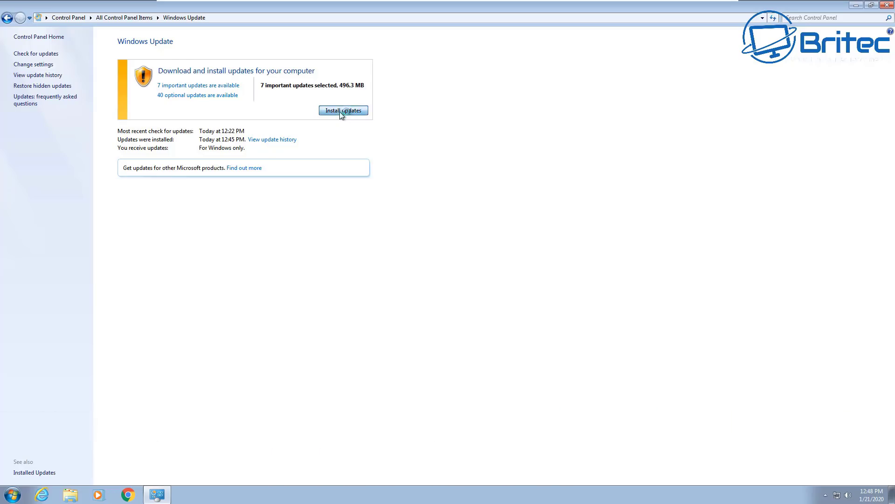
Install the 7 selected important Windows updates (496.3 MB)
left_click(340, 111)
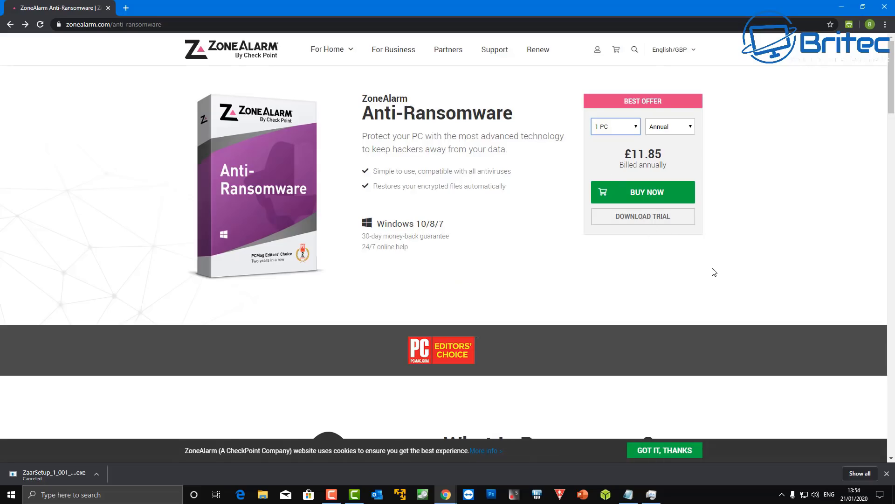
Compare ZoneAlarm's Monthly £1.55 price with the Annual £11.85 price
left_click(685, 127)
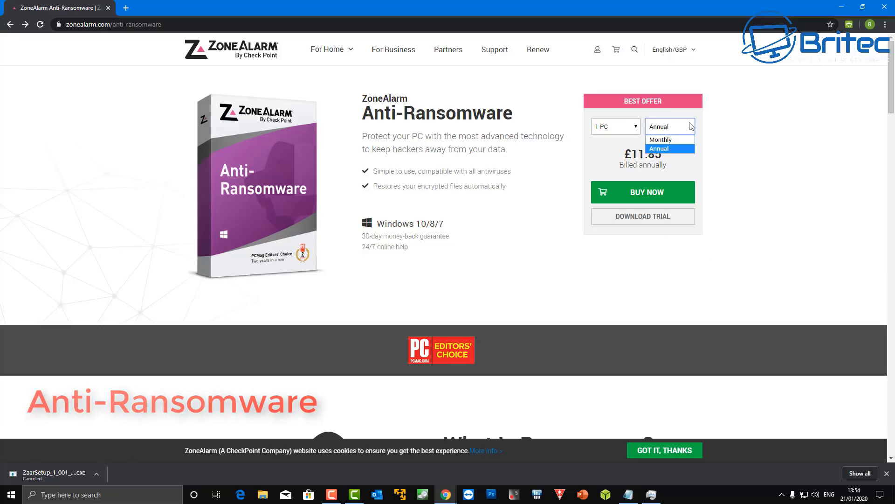
left_click(682, 140)
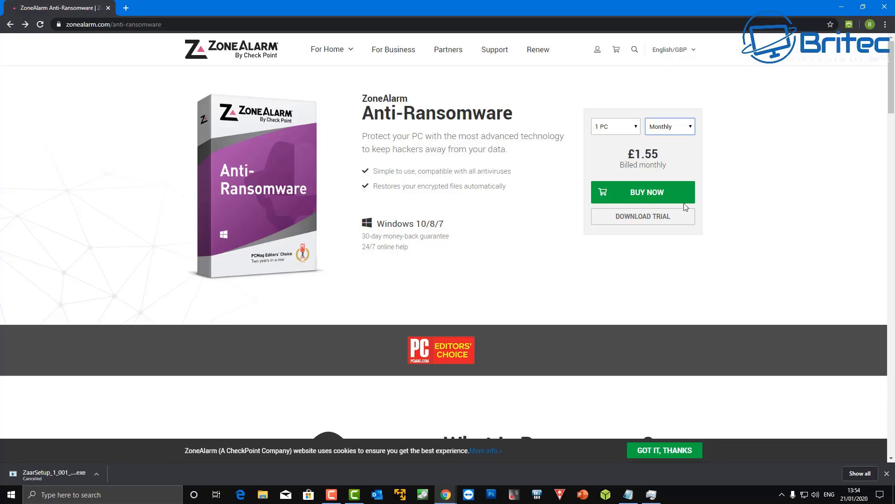
left_click(686, 128)
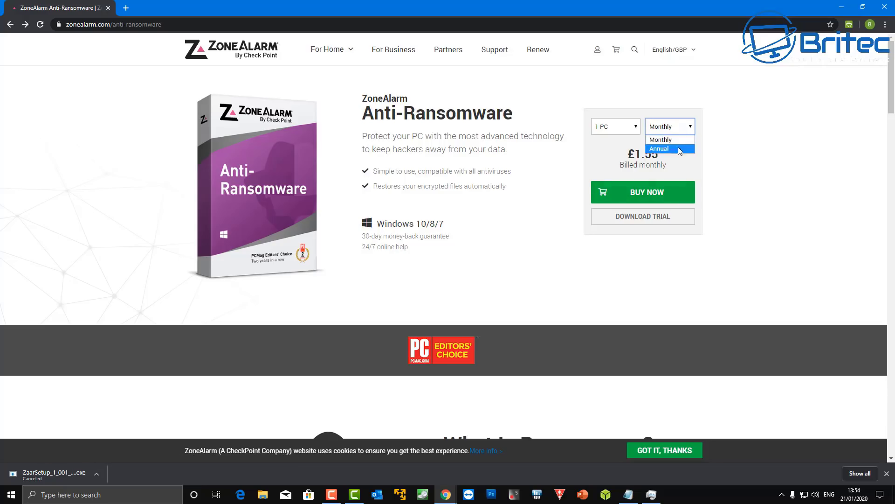
left_click(679, 150)
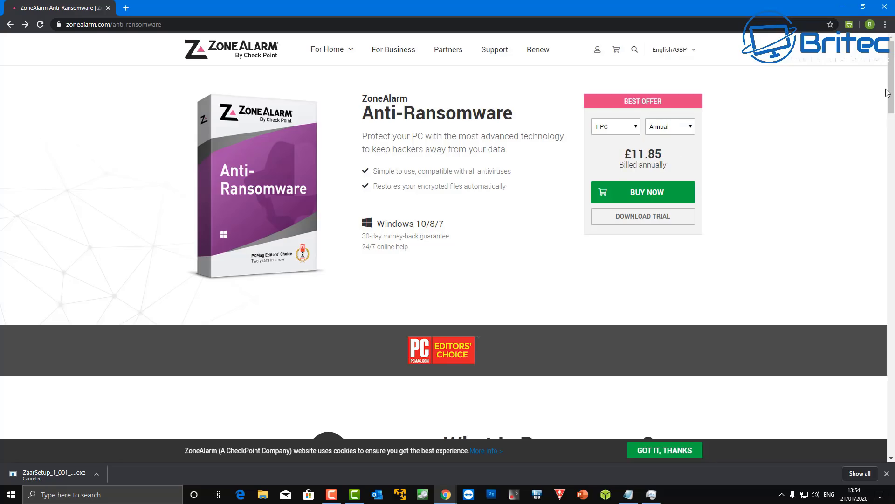
Scroll down the ZoneAlarm page to the Types of Ransomwares section
left_click_drag(892, 86, 893, 135)
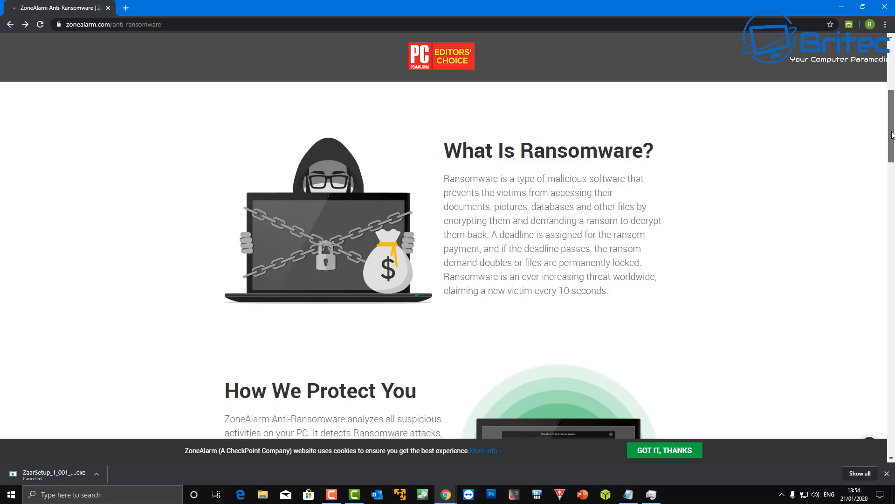
left_click_drag(893, 135, 878, 189)
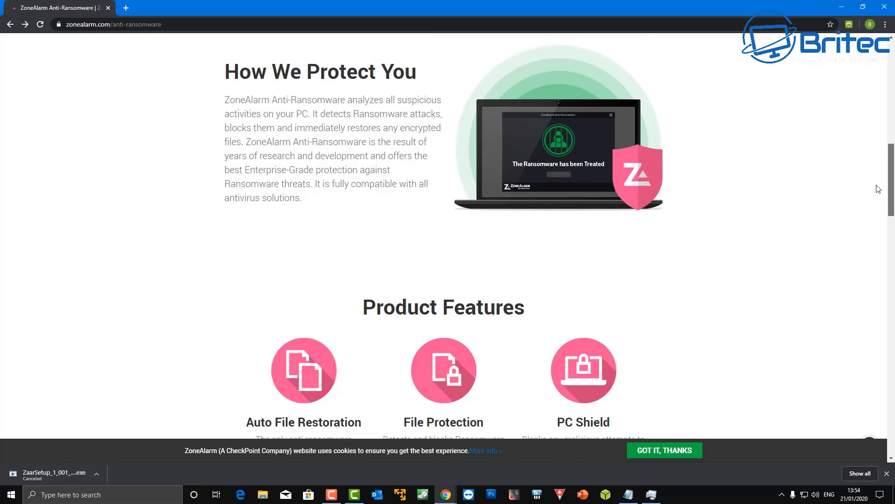
left_click_drag(879, 189, 879, 195)
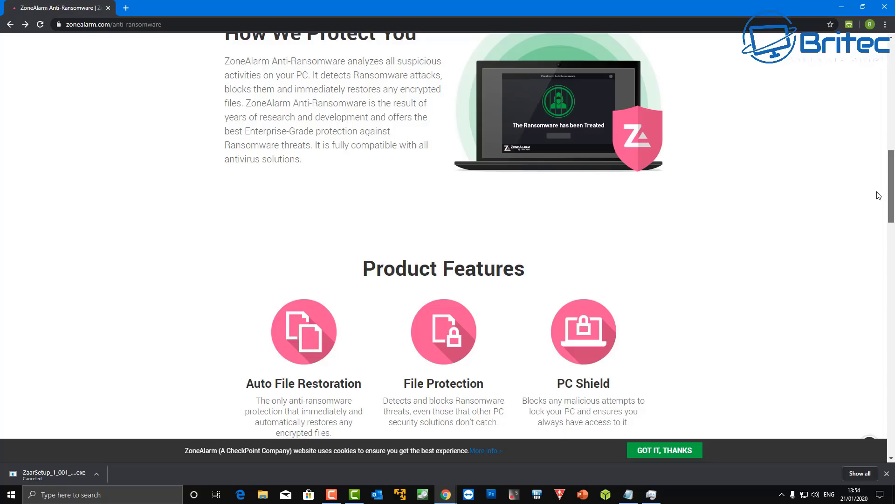
scroll(878, 195, "down", 8)
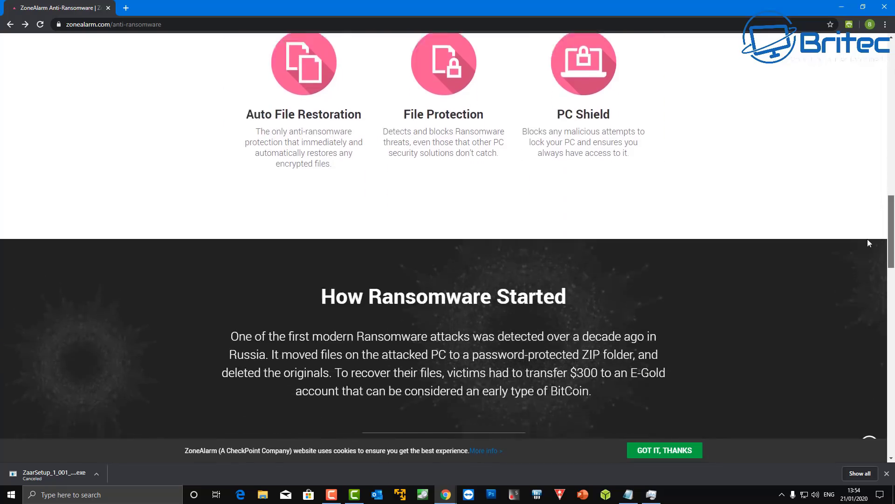
scroll(865, 261, "down", 2)
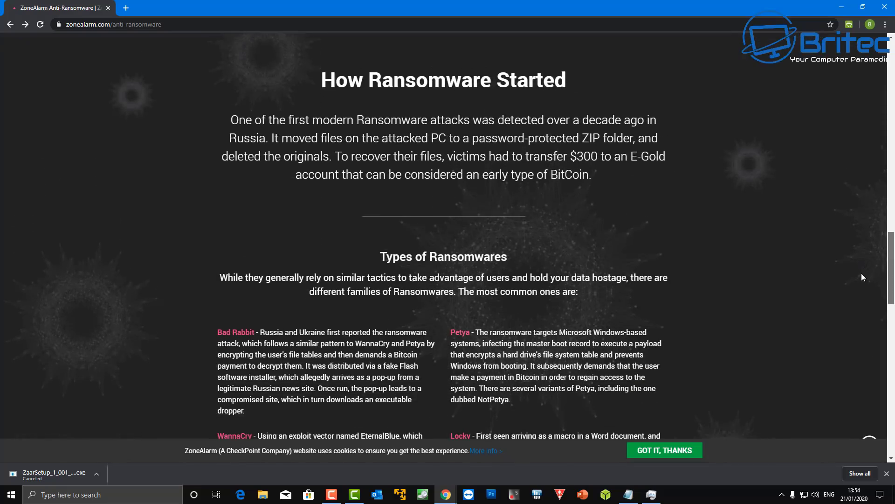
scroll(862, 277, "down", 2)
scroll(860, 285, "down", 2)
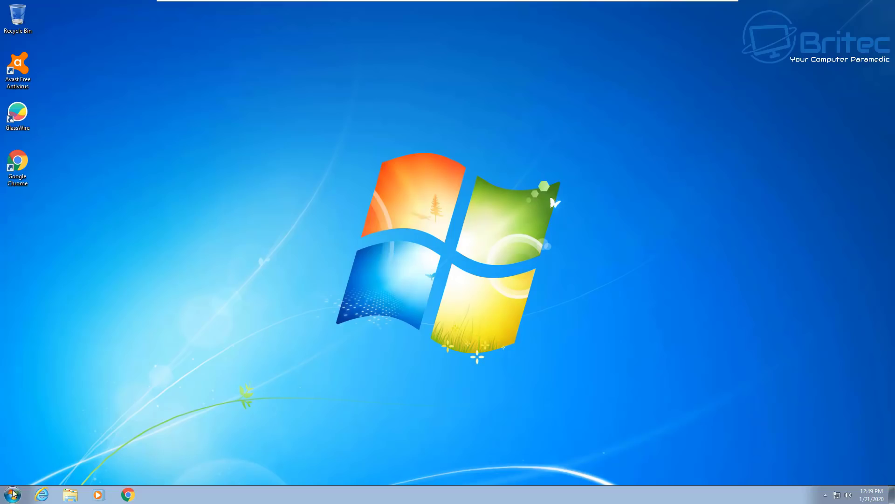
Open Control Panel's User Accounts and go to Manage another account
left_click(11, 496)
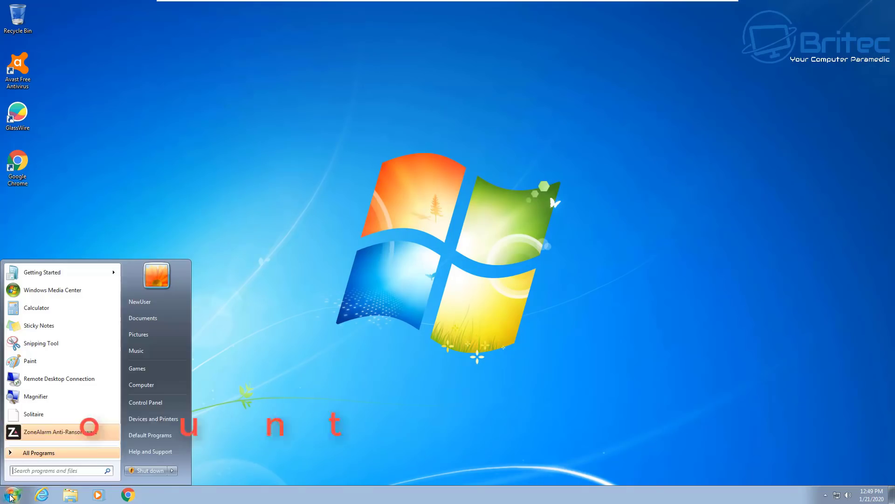
left_click(166, 402)
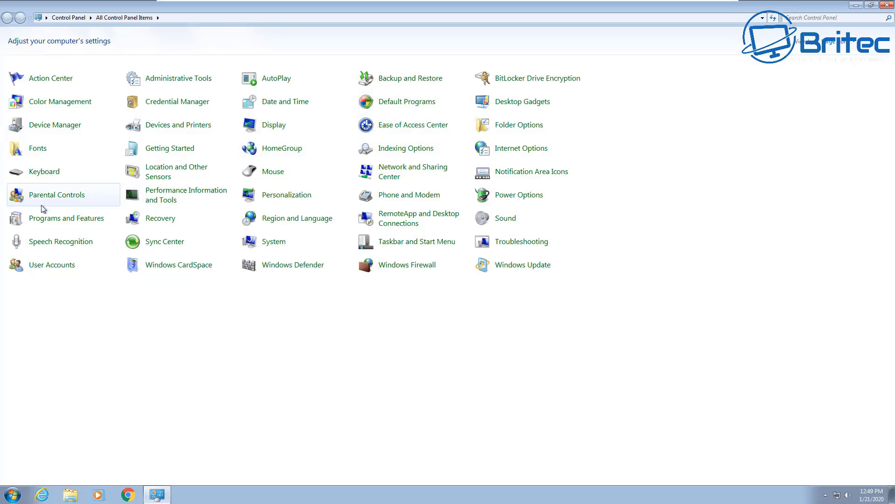
left_click(51, 265)
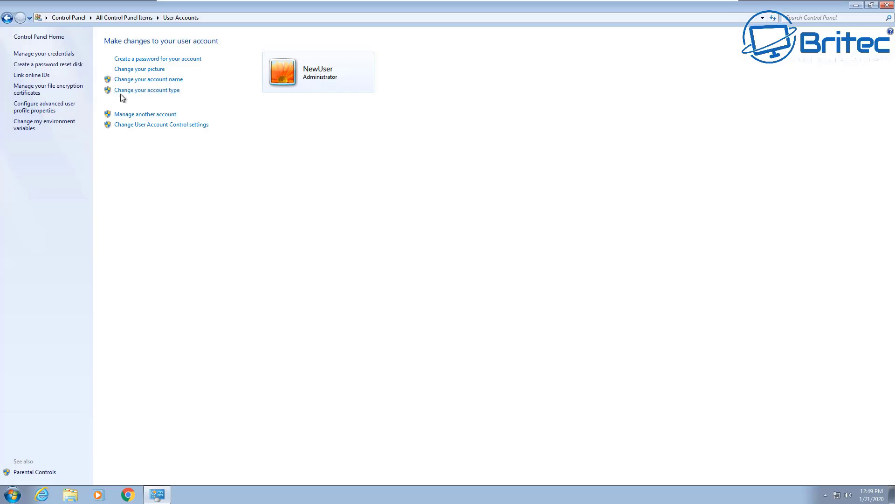
left_click(142, 116)
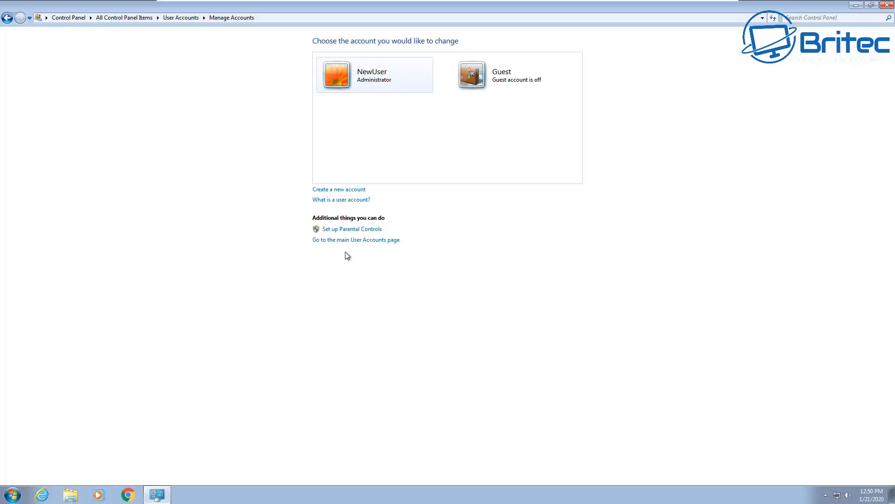
Create a standard user account named Britec, then open NewUser's account settings
left_click(338, 190)
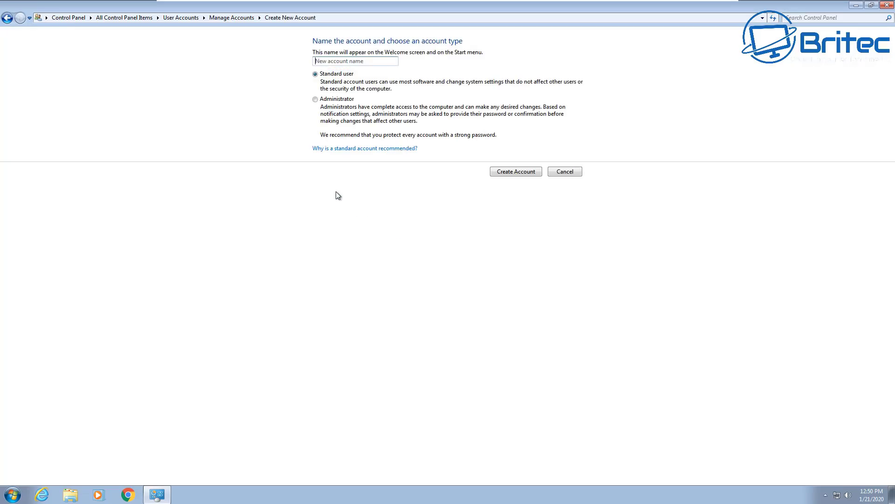
type("Britec")
left_click(521, 172)
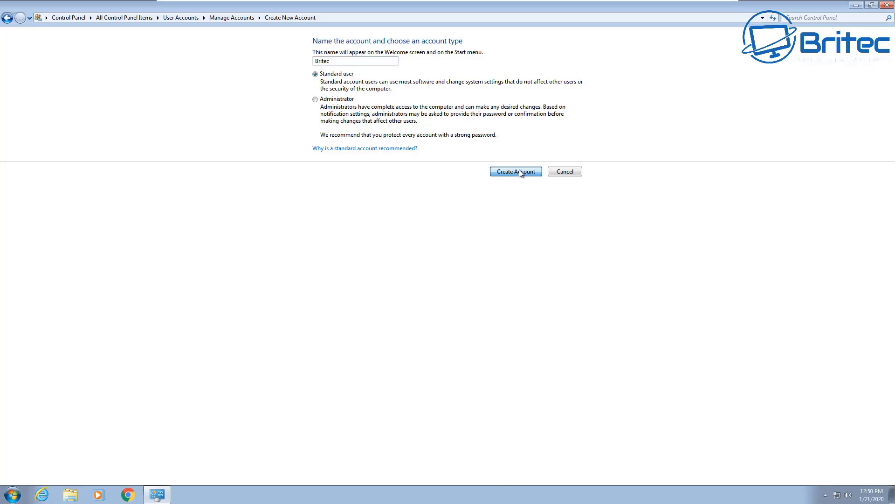
left_click(521, 172)
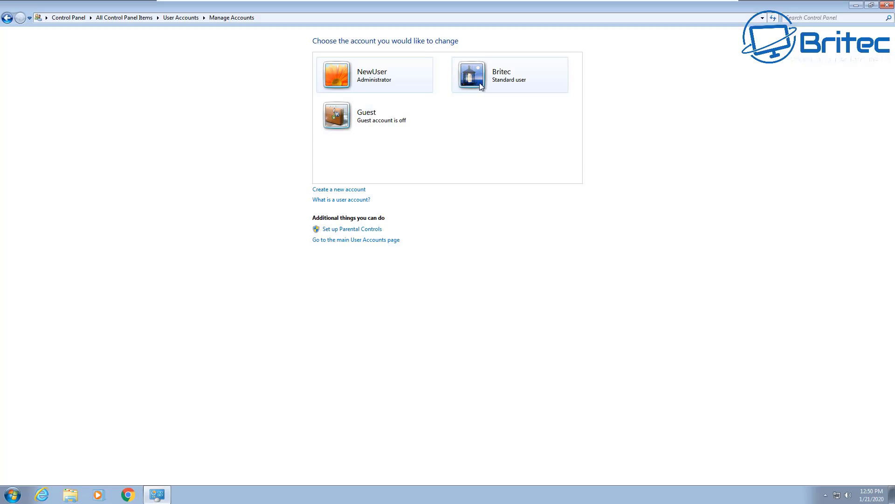
left_click(366, 81)
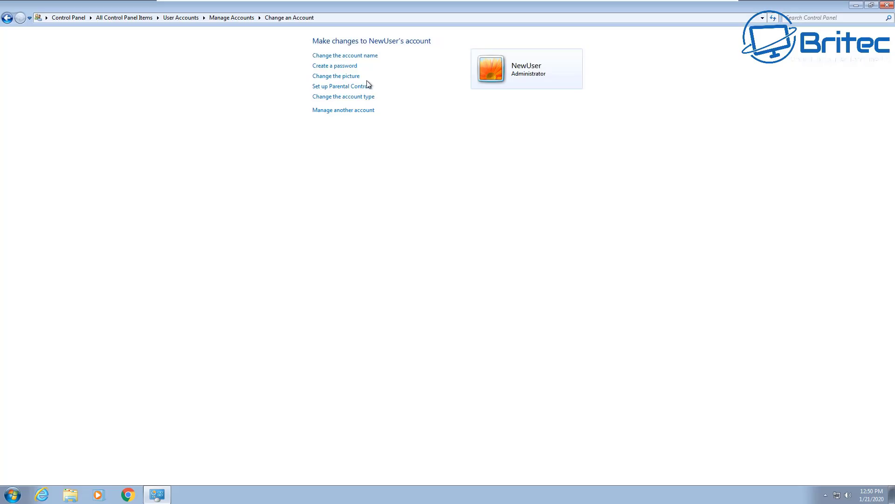
Give NewUser a password, confirm it, and set the password hint 'paper'
left_click(345, 69)
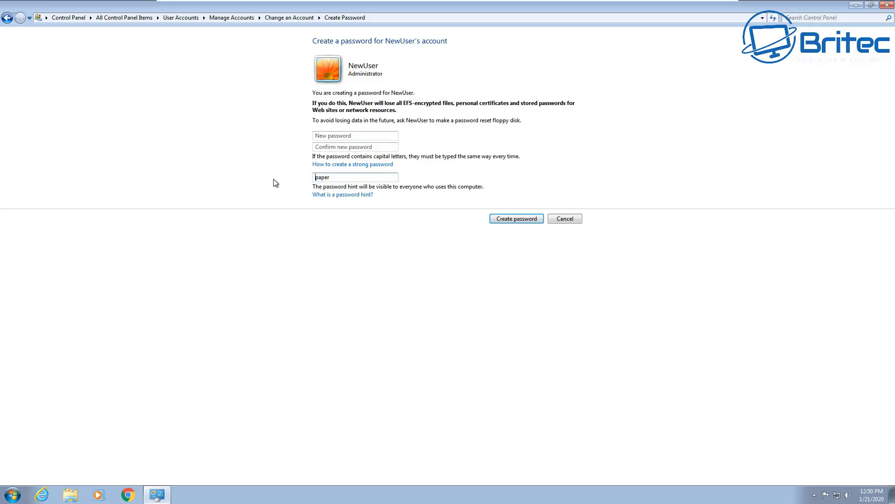
left_click(347, 174)
key("BackSpace")
key("BackSpace")
key("BackSpace")
key("BackSpace")
left_click(326, 134)
type("p")
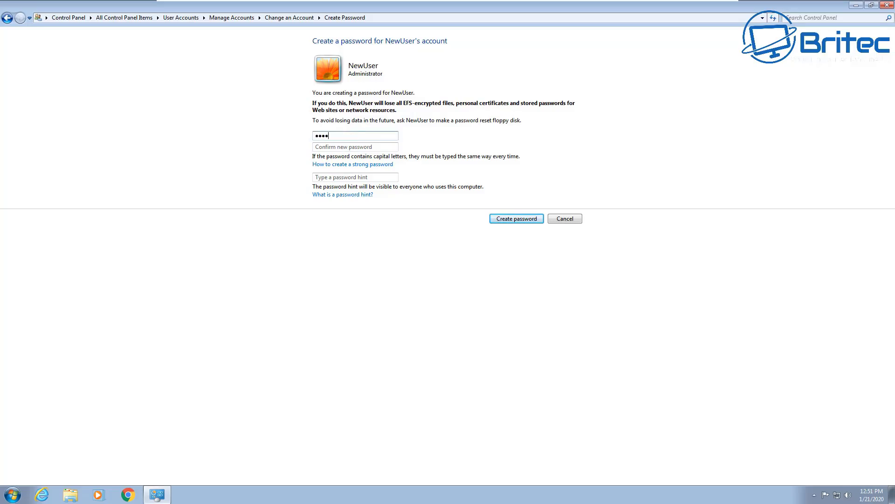
type("ass")
left_click(327, 146)
type("pa")
left_click(328, 176)
type("paper")
left_click(516, 219)
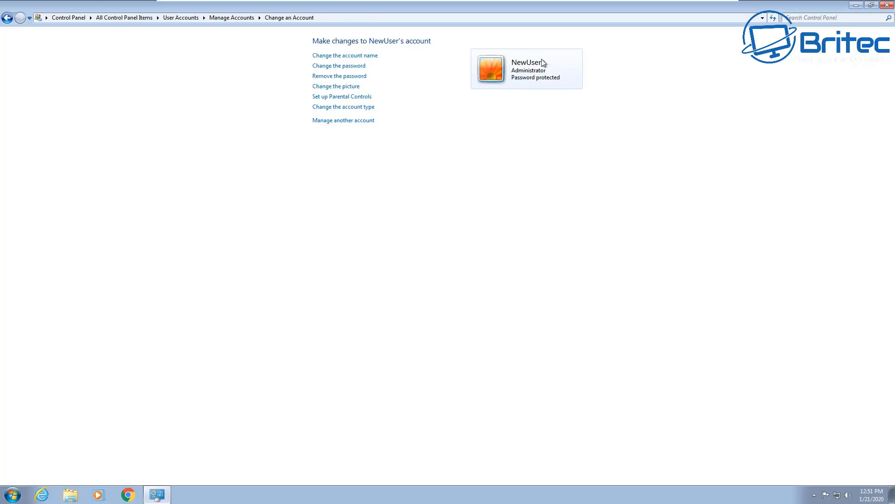
Review the Britec account's settings from Manage Accounts, then close Control Panel
left_click(341, 122)
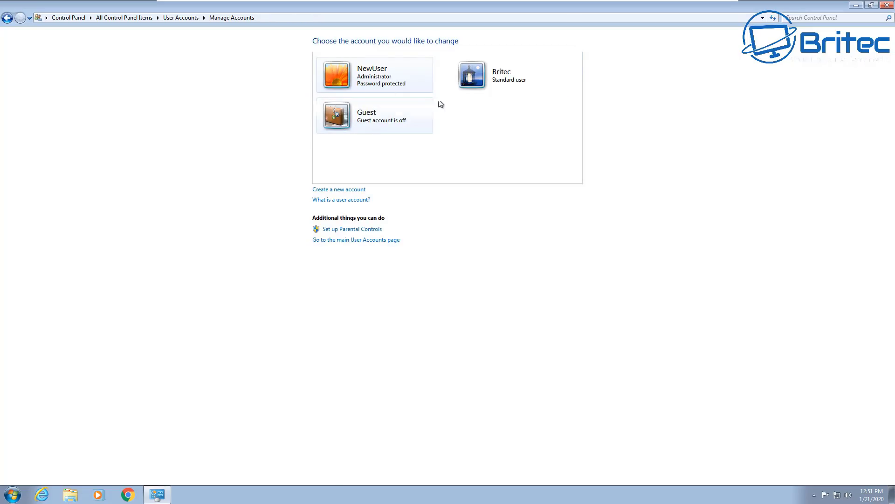
left_click(496, 83)
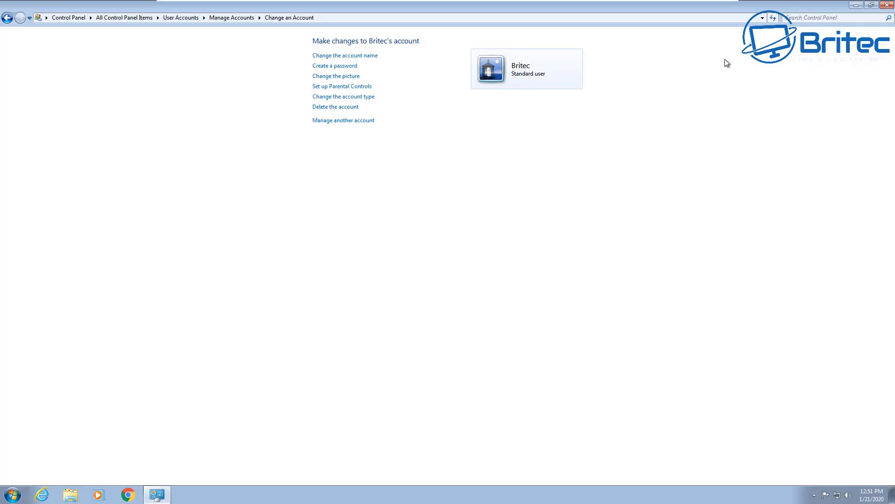
left_click(7, 18)
left_click(887, 6)
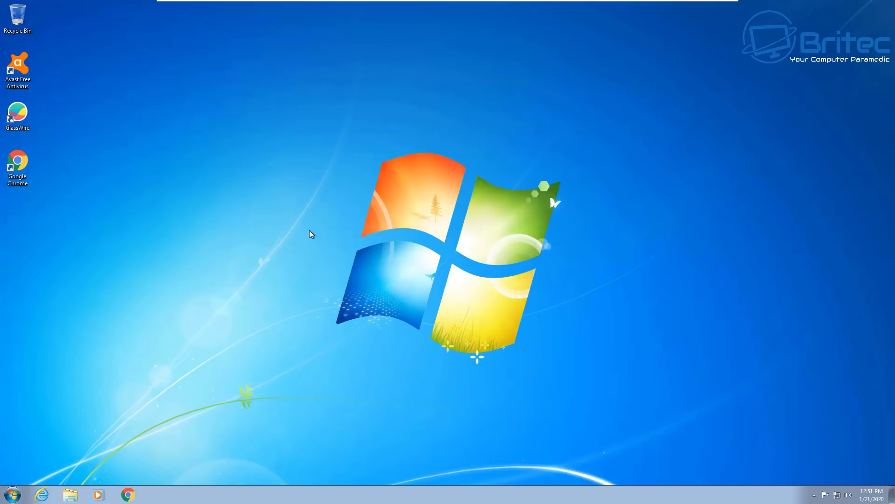
Switch user via Ctrl+Alt+Delete and log on as Britec
key("ctrl+alt+Delete")
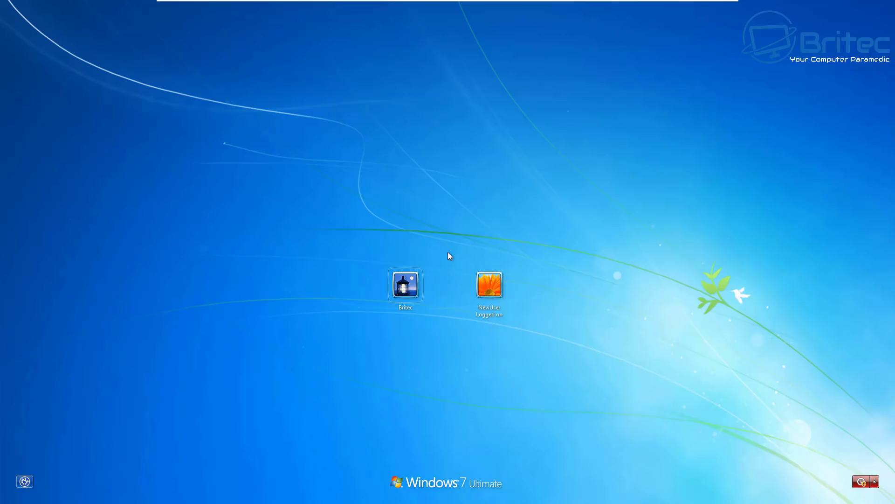
left_click(401, 290)
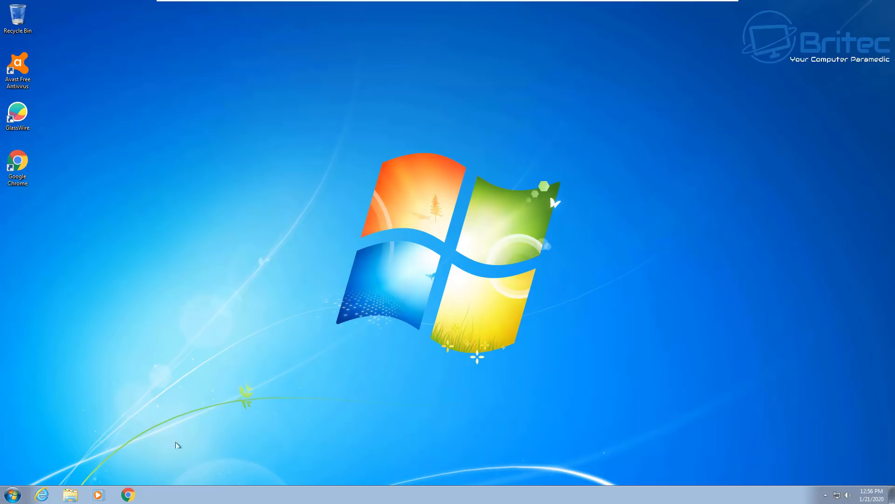
Check the signed-in user, then open Control Panel's User Accounts page for Britec
key("super")
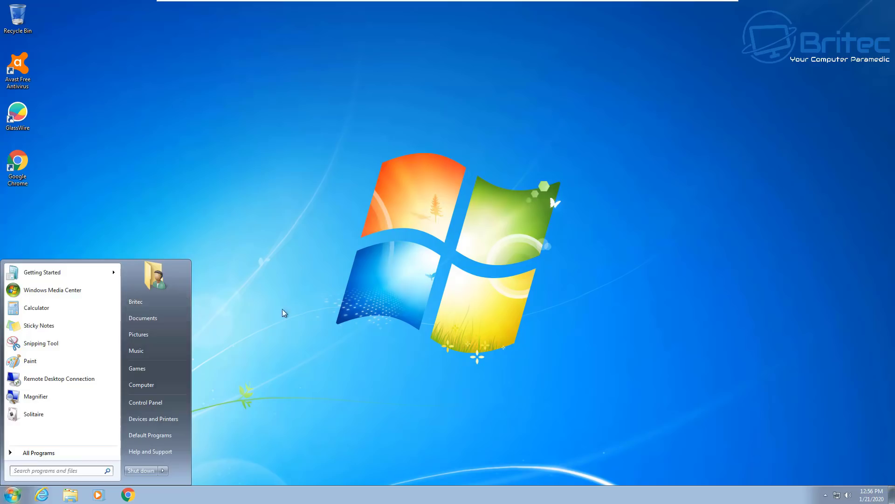
left_click(302, 312)
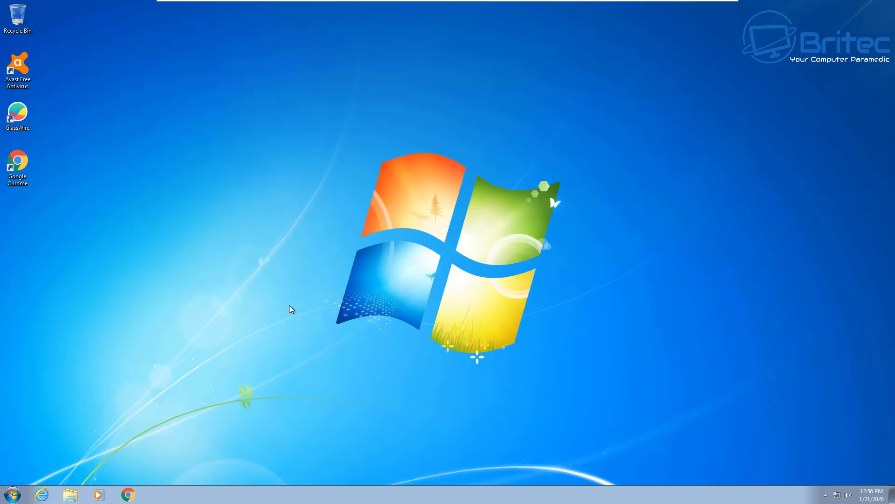
left_click(13, 495)
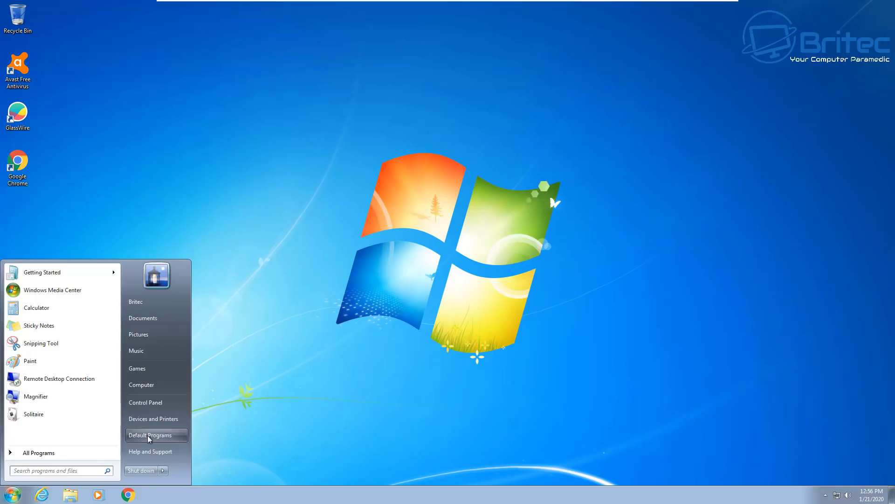
left_click(175, 404)
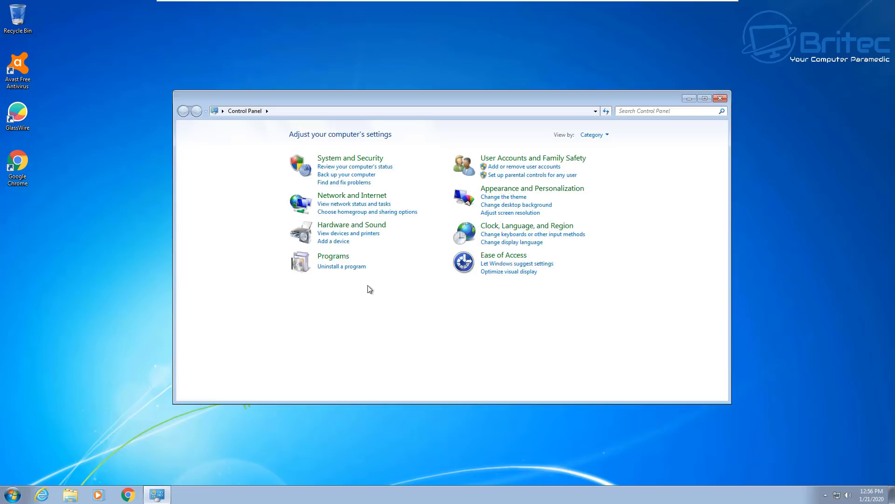
left_click(524, 159)
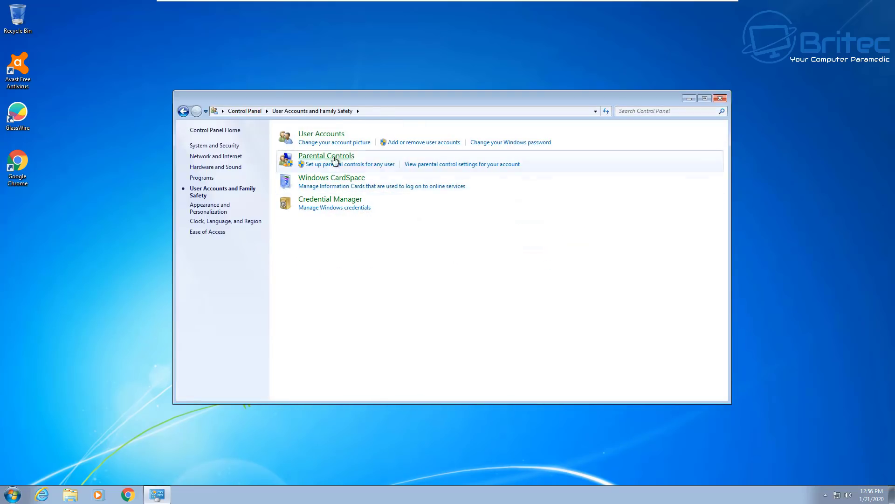
left_click(331, 137)
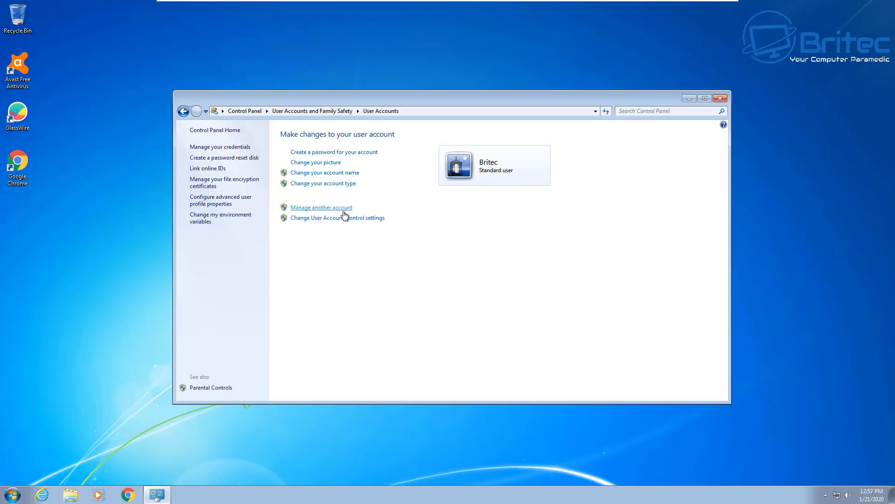
Set User Account Control to Always notify, approving with the administrator password, then close Control Panel
left_click(329, 219)
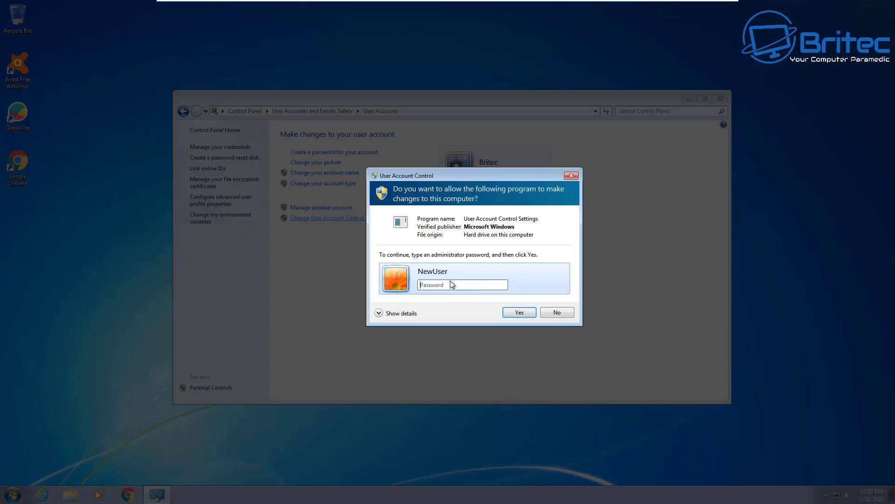
left_click(449, 289)
type("••••")
left_click(521, 313)
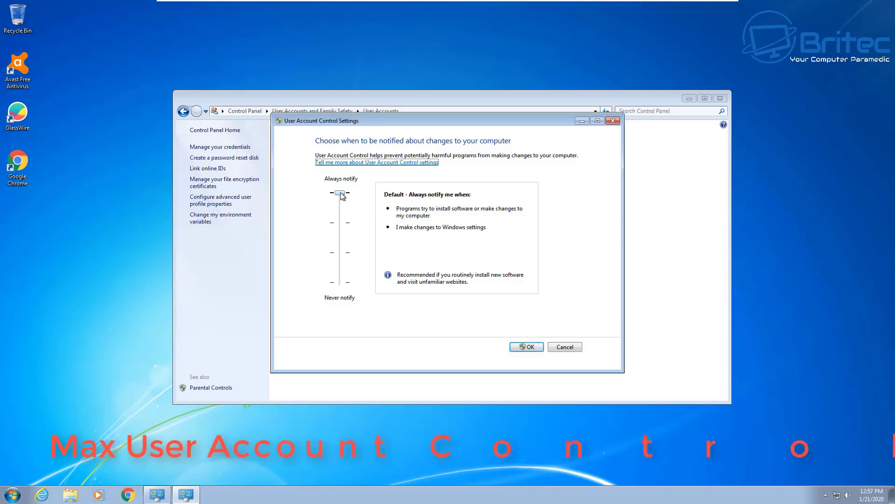
left_click(531, 349)
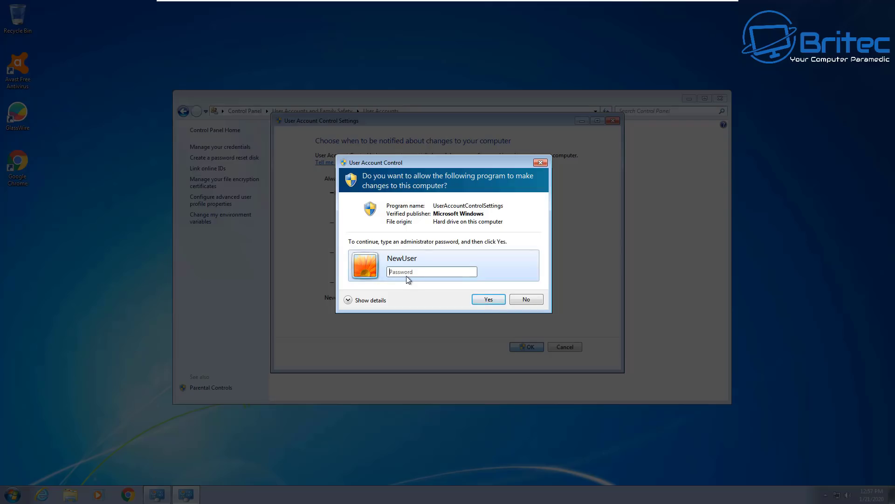
type("****")
left_click(481, 302)
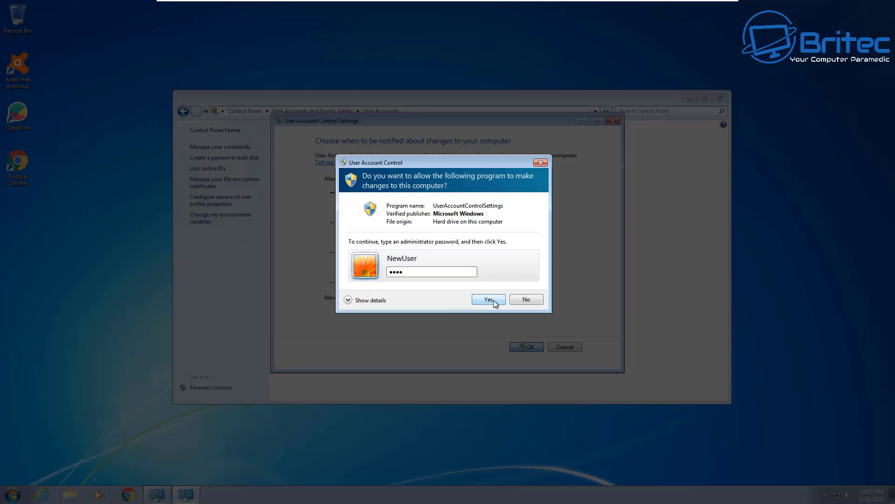
left_click(720, 98)
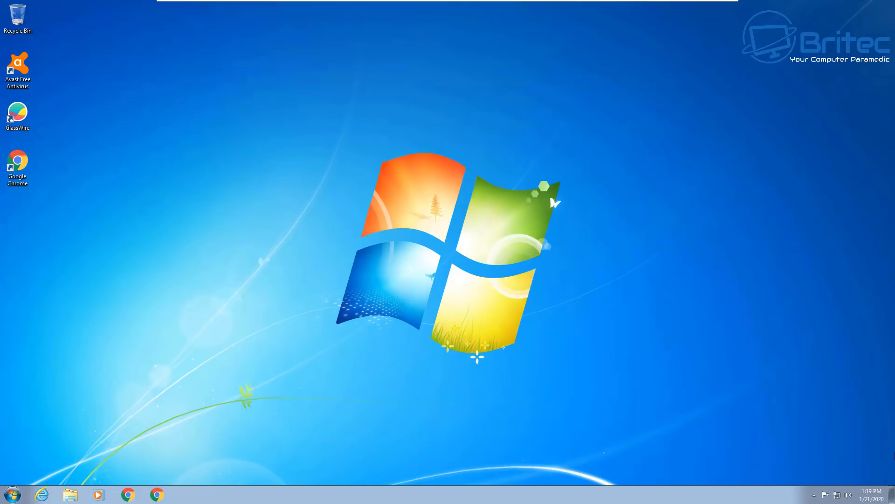
left_click(814, 494)
left_click(800, 454)
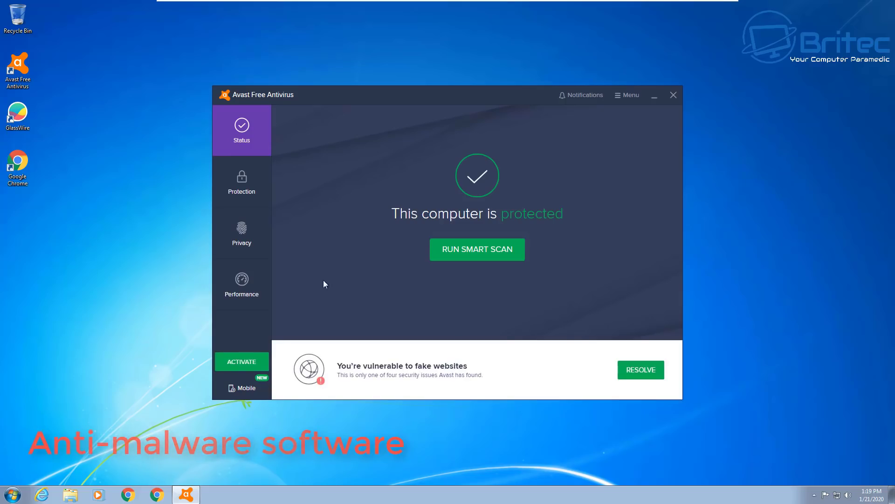
left_click(239, 186)
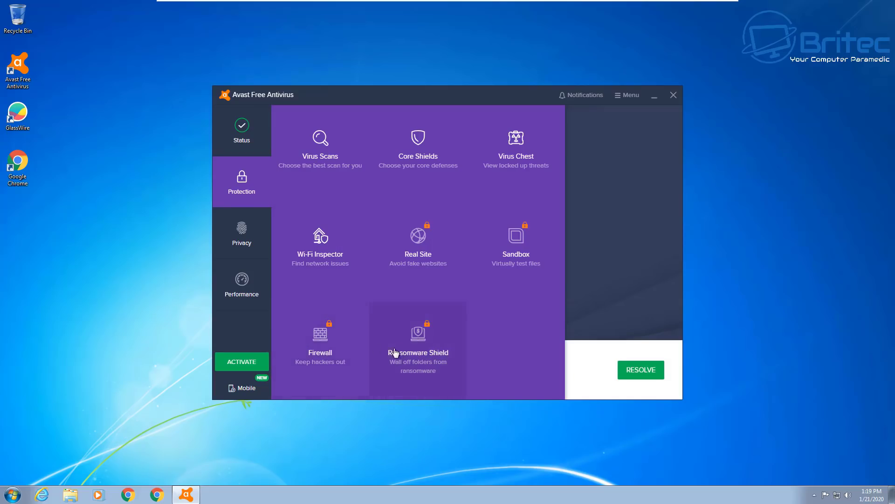
left_click(235, 239)
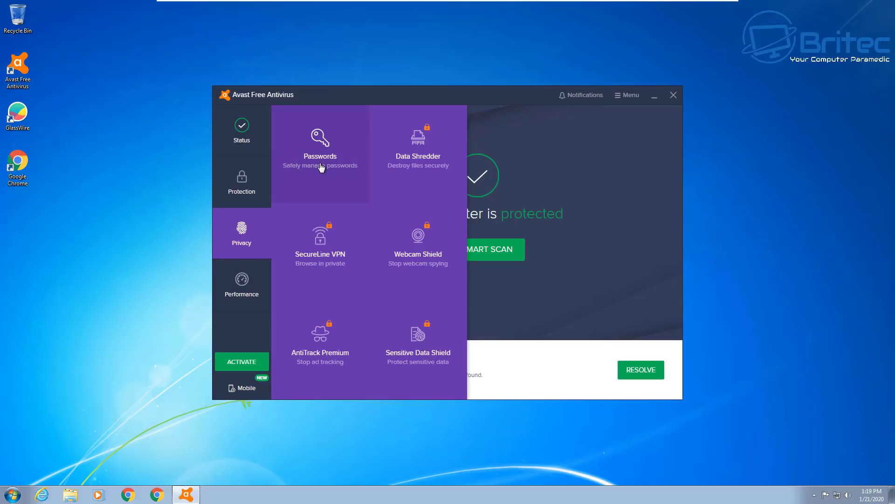
left_click(234, 291)
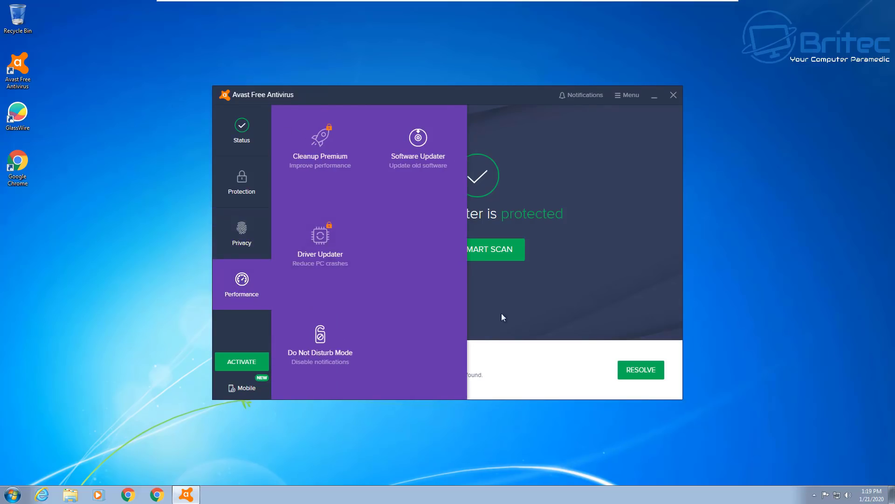
left_click(674, 96)
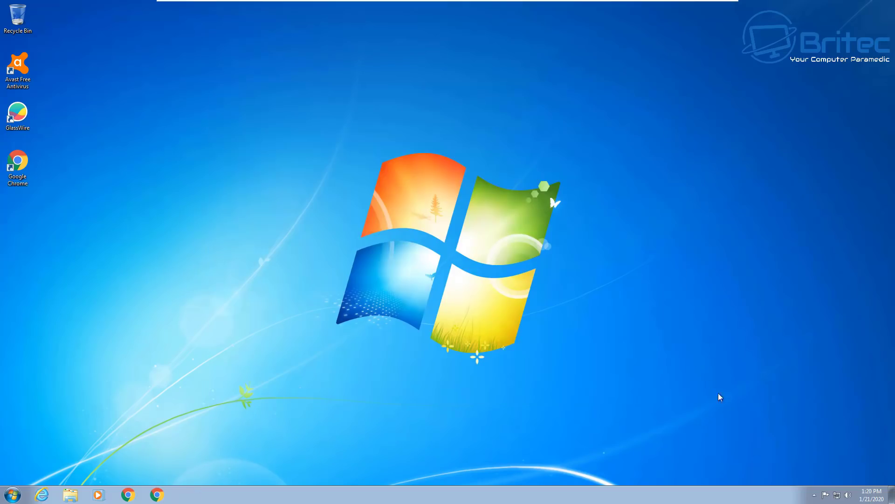
left_click(814, 495)
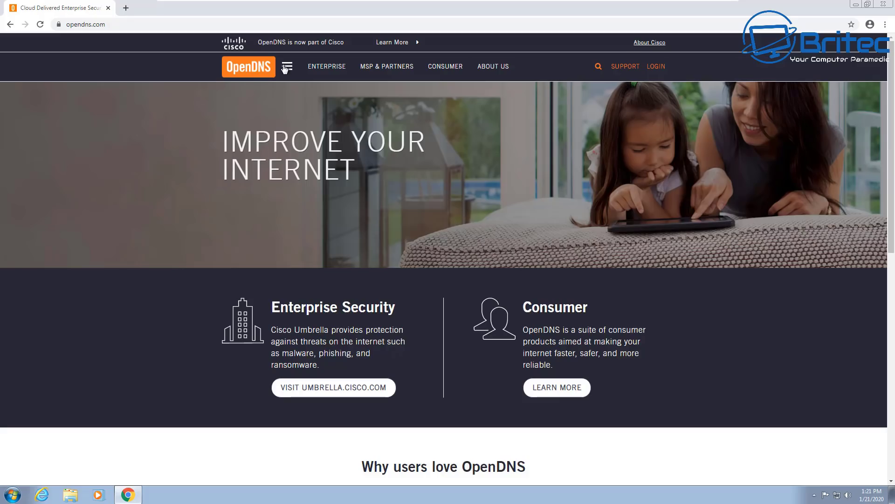
scroll(323, 214, "down", 3)
scroll(299, 203, "up", 3)
left_click(118, 24)
left_click(118, 25)
left_click(288, 66)
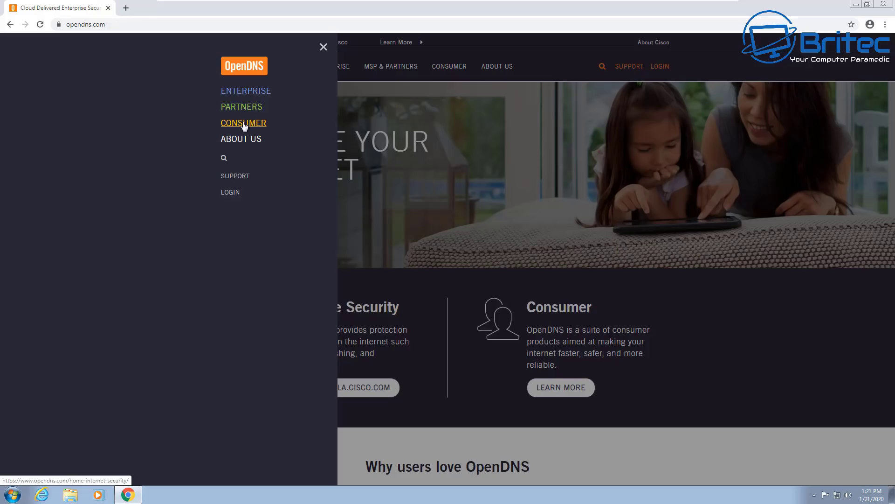
left_click(244, 124)
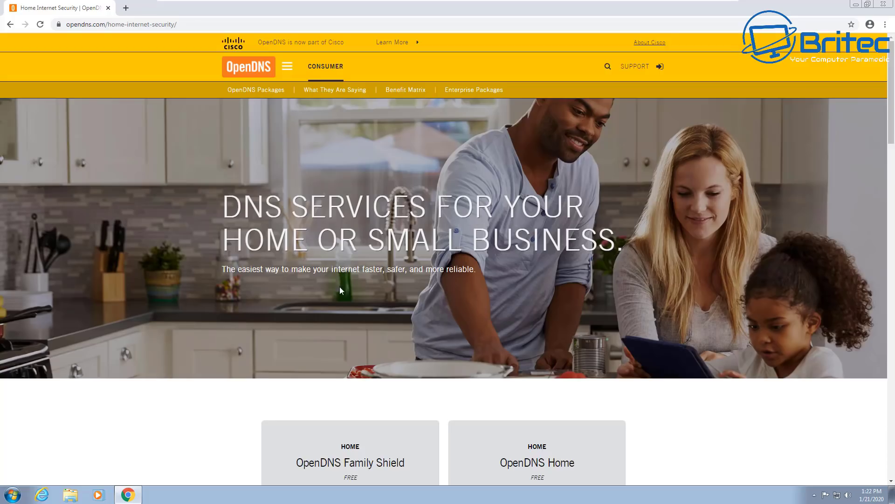
scroll(340, 287, "down", 5)
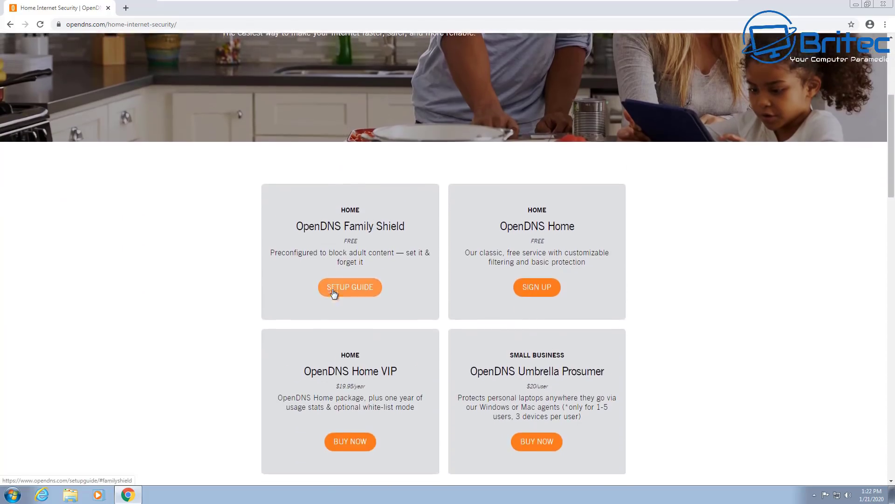
scroll(333, 293, "down", 1)
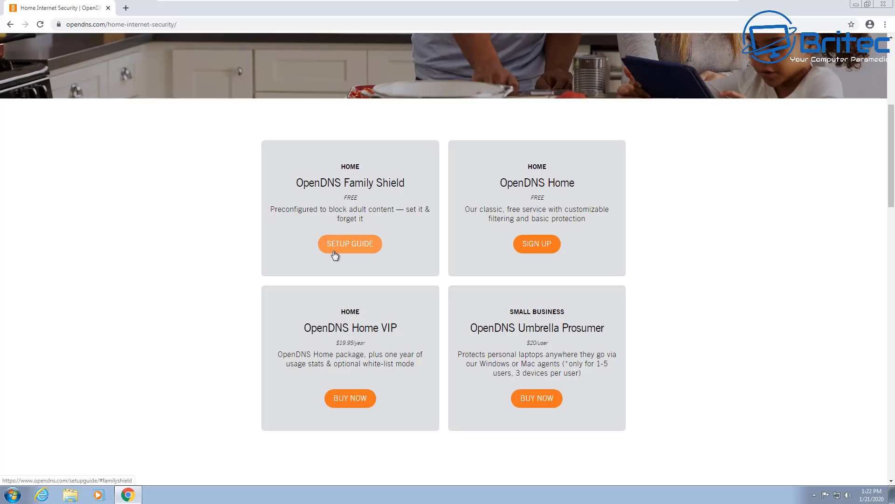
scroll(334, 254, "up", 4)
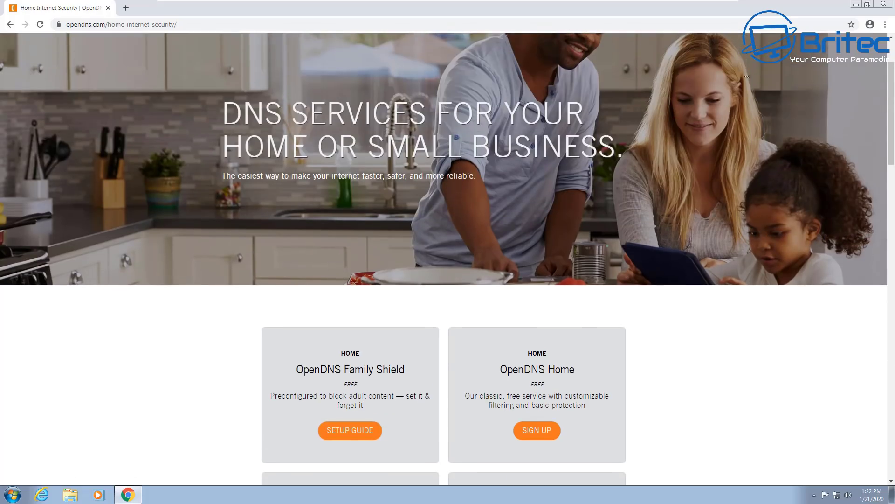
left_click(883, 4)
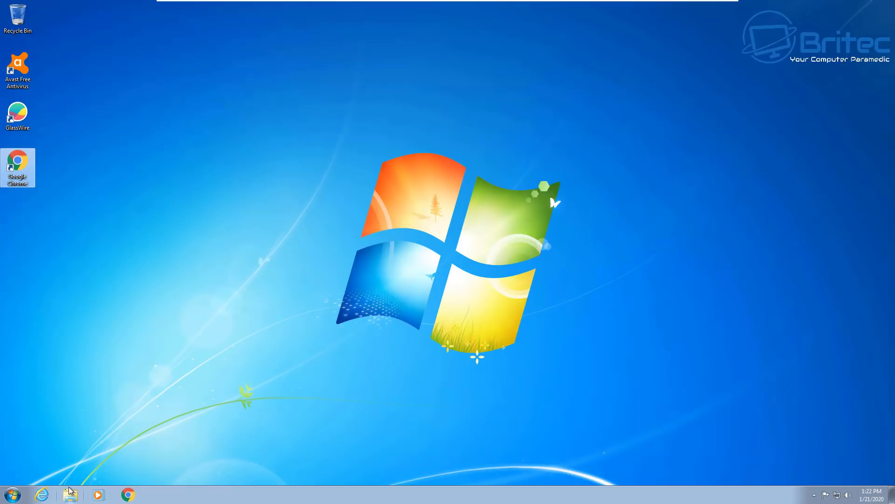
Open Local Area Connection properties from Network and Sharing Center, entering the administrator password
left_click(8, 499)
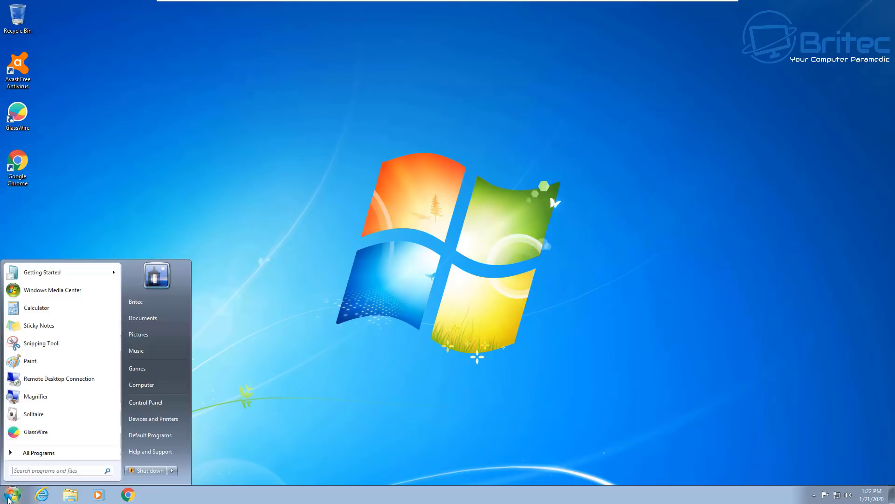
left_click(142, 399)
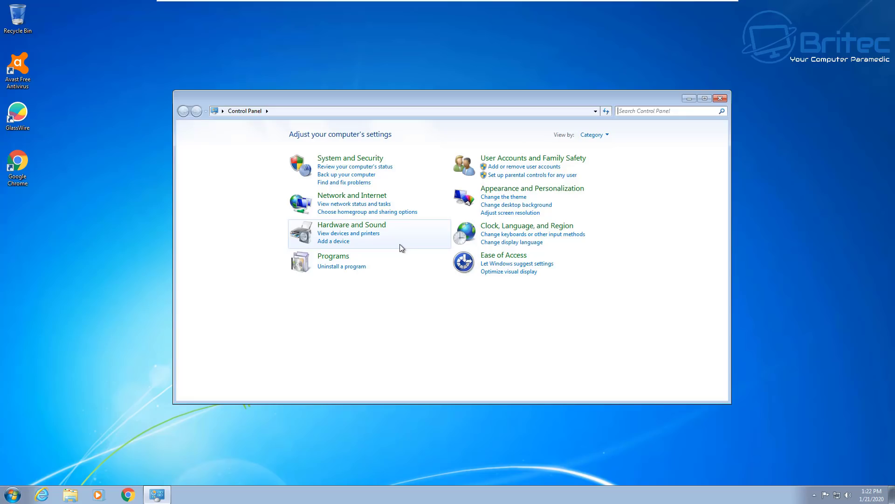
left_click(366, 196)
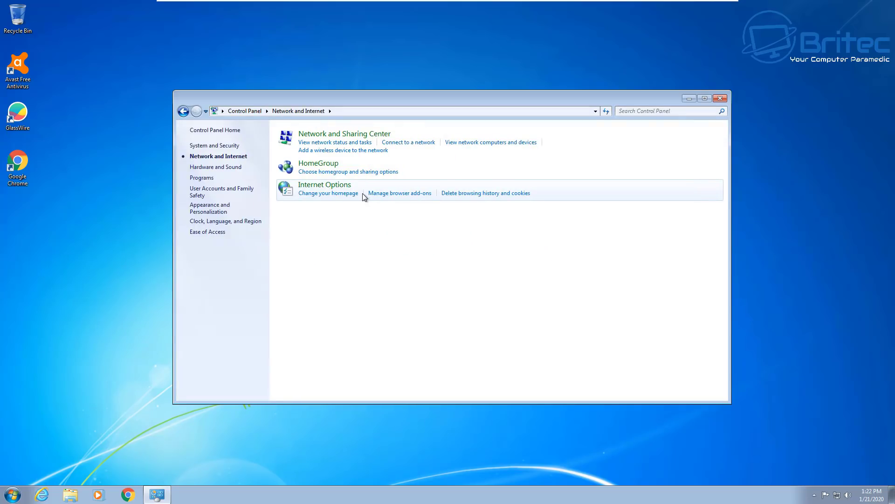
left_click(349, 135)
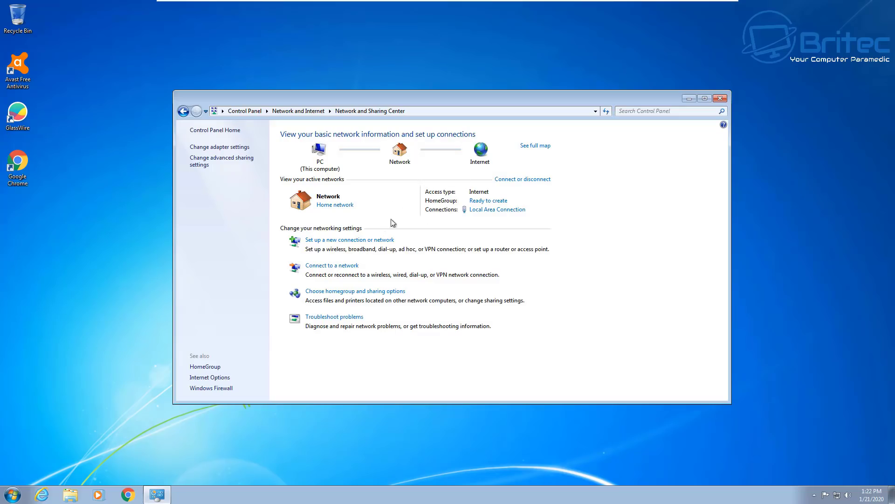
left_click(489, 210)
left_click(397, 325)
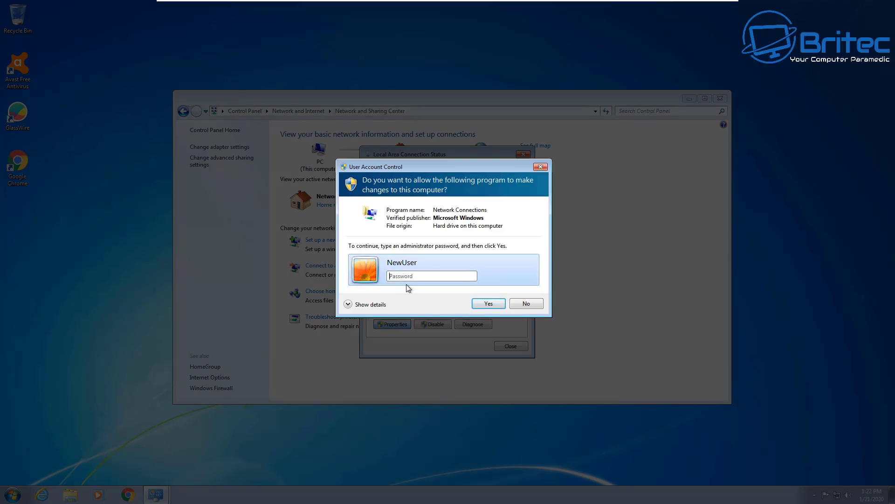
type("1234")
key("Return")
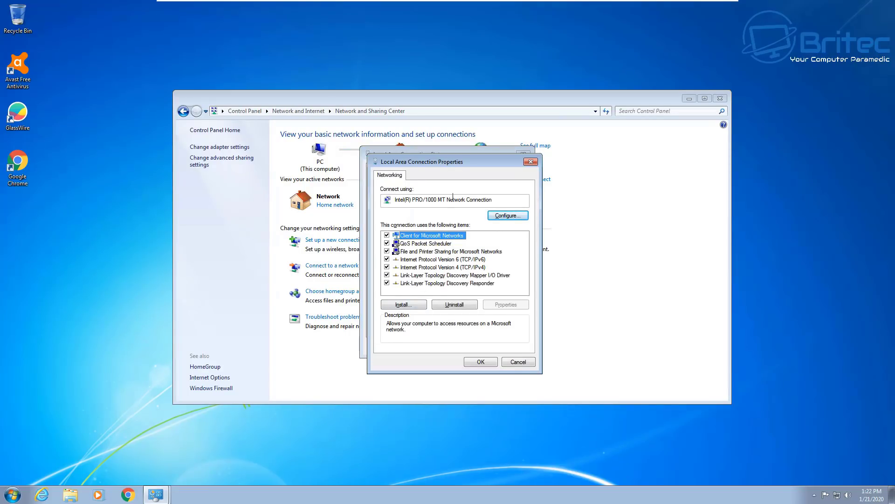
Verify the IPv4 DNS servers are 208.67.222.222 and 208.67.220.220, then cancel without changes
left_click_drag(450, 161, 446, 153)
double_click(439, 259)
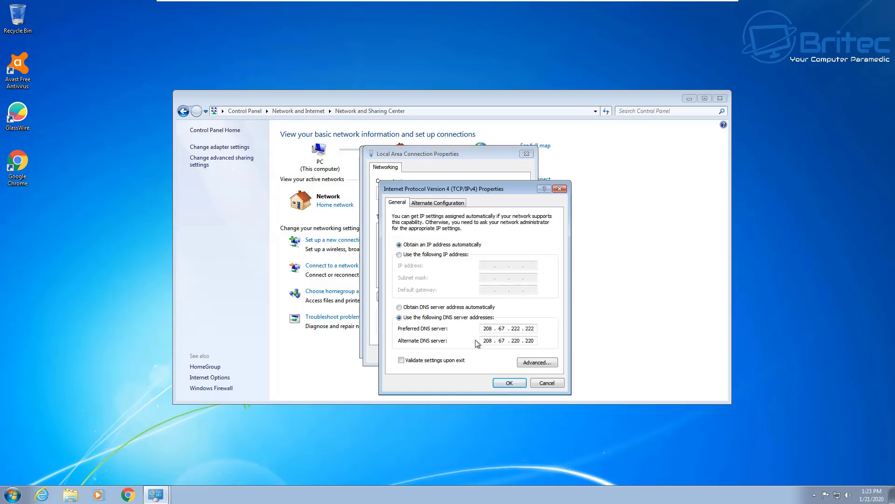
left_click_drag(480, 186, 457, 150)
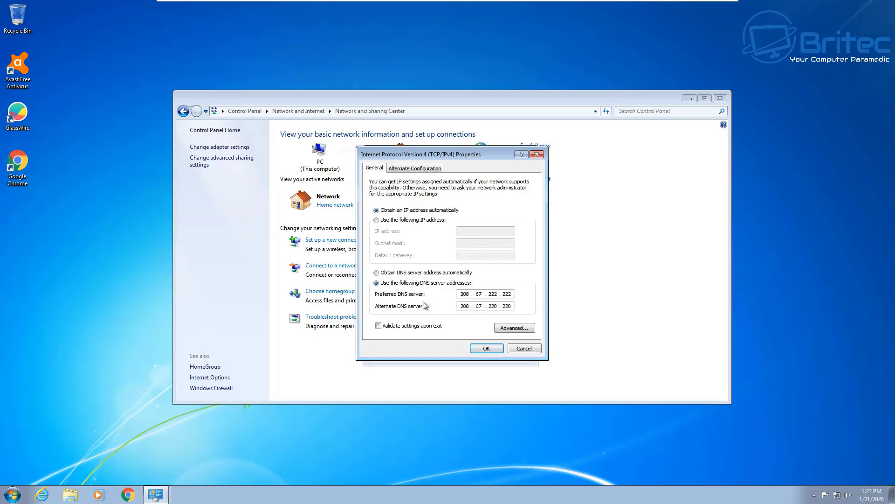
left_click(517, 351)
left_click(523, 153)
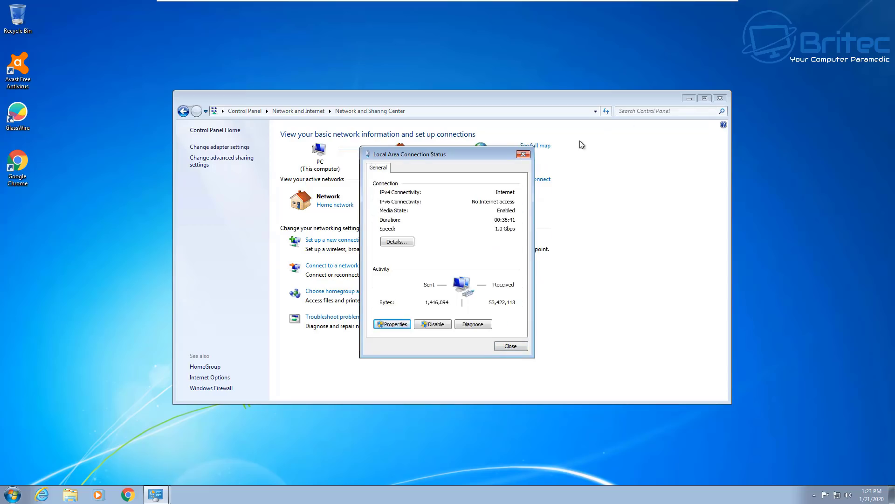
Close the Local Area Connection Status and Network and Sharing Center windows
left_click(523, 154)
left_click(720, 98)
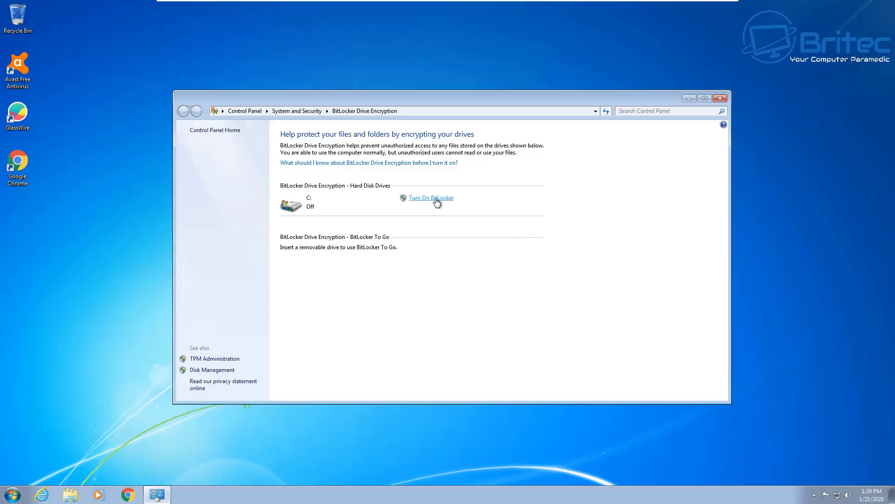
left_click(437, 200)
Close BitLocker, scroll the AOMEI Backupper Standard features to the Backup icons, then switch to the IDrive tab
left_click(720, 99)
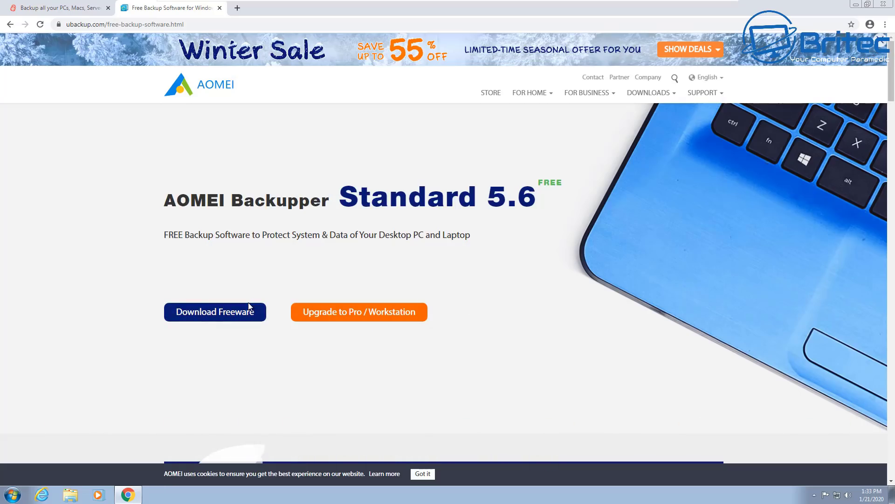
scroll(248, 304, "down", 3)
scroll(247, 308, "down", 2)
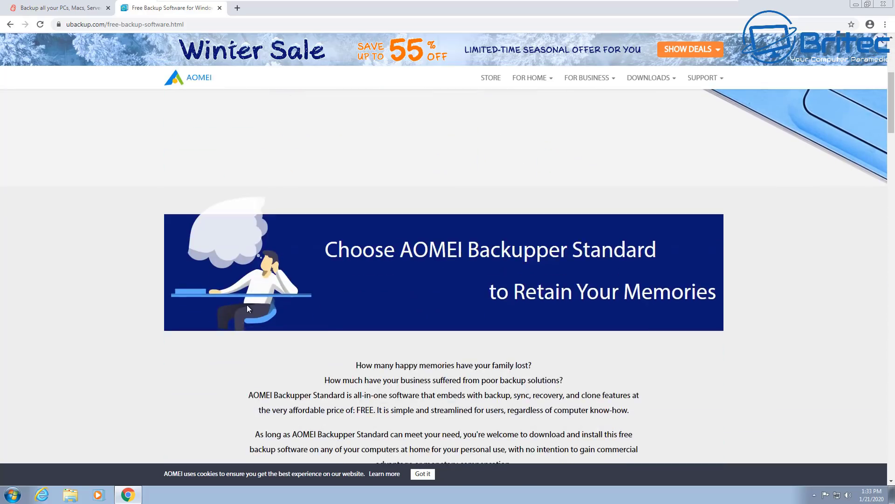
scroll(247, 304, "down", 3)
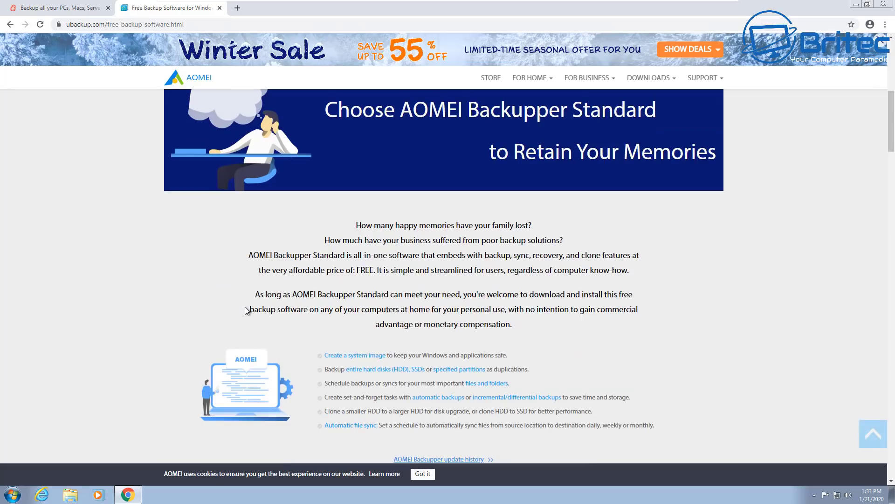
scroll(245, 309, "down", 3)
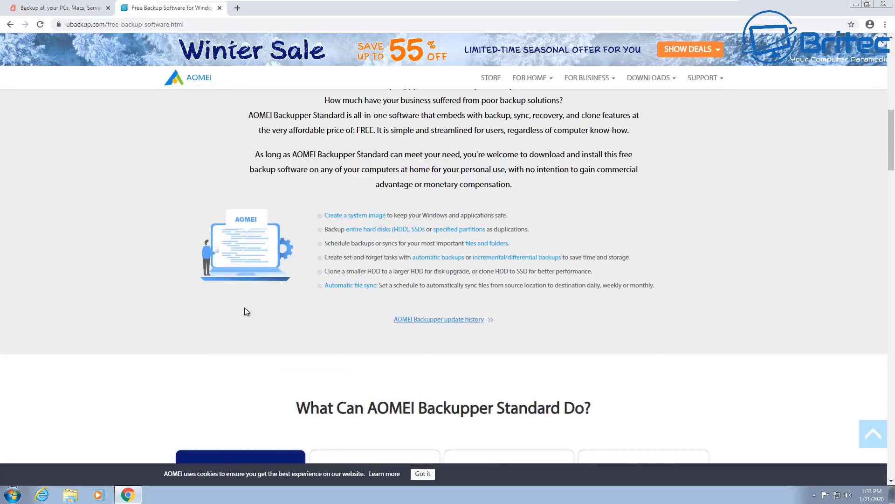
scroll(246, 309, "down", 3)
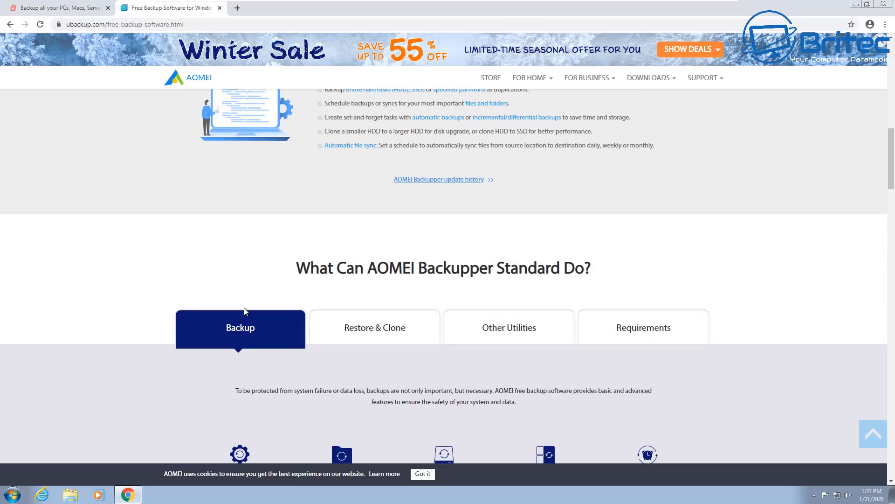
scroll(245, 311, "down", 4)
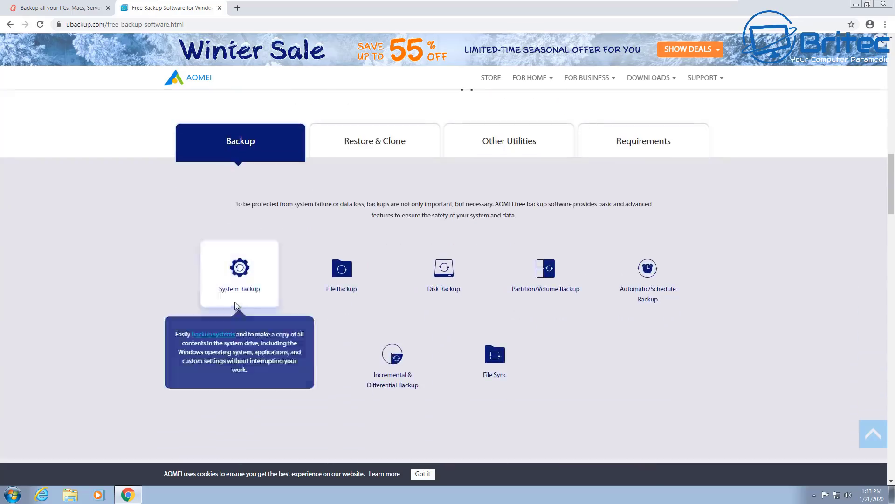
left_click(51, 9)
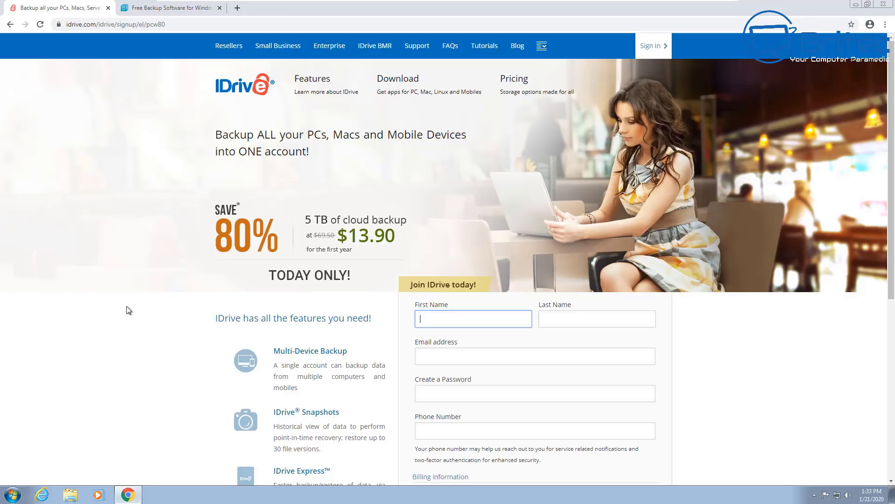
Browse the IDrive sign-up page and go to its Features page
scroll(129, 310, "down", 5)
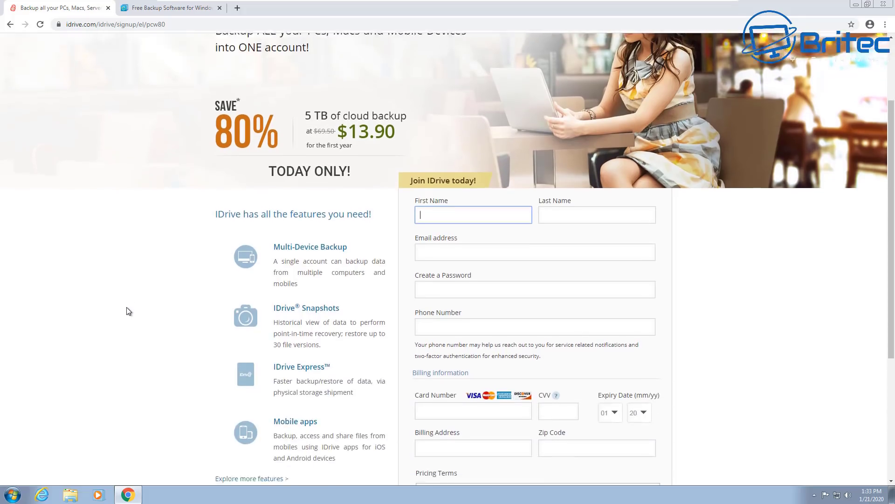
scroll(127, 308, "down", 2)
scroll(127, 307, "up", 7)
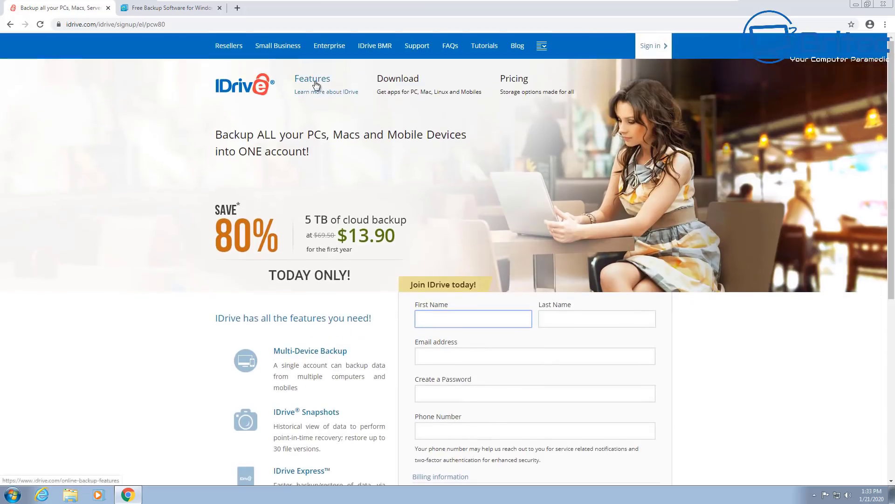
left_click(321, 81)
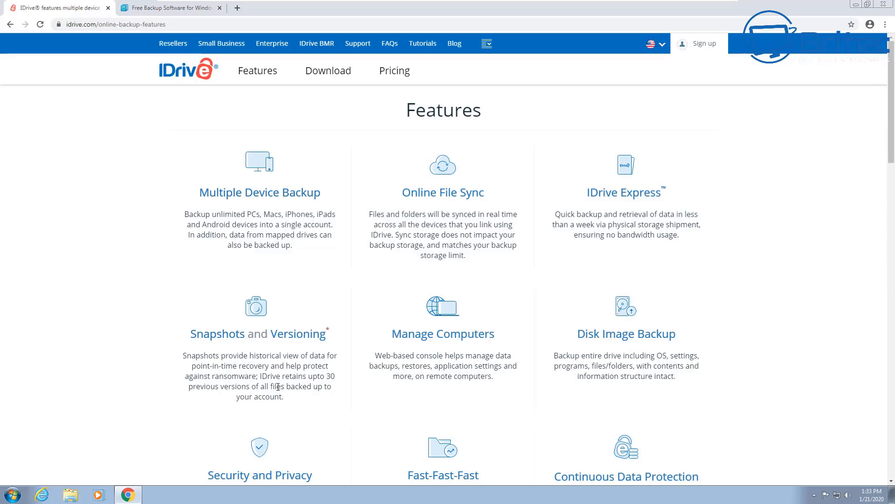
Scroll through IDrive's features, including Snapshots and Versioning and Disk Image Backup
scroll(277, 386, "down", 1)
scroll(276, 387, "down", 1)
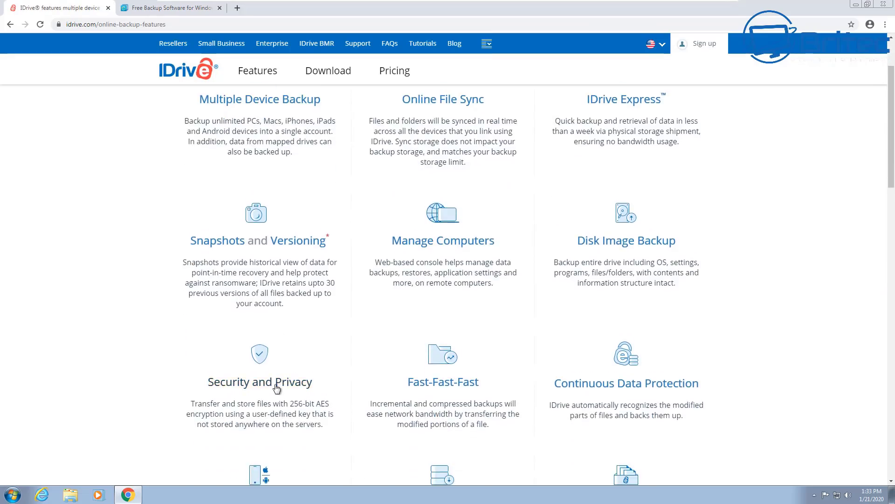
scroll(276, 386, "down", 2)
scroll(275, 387, "down", 6)
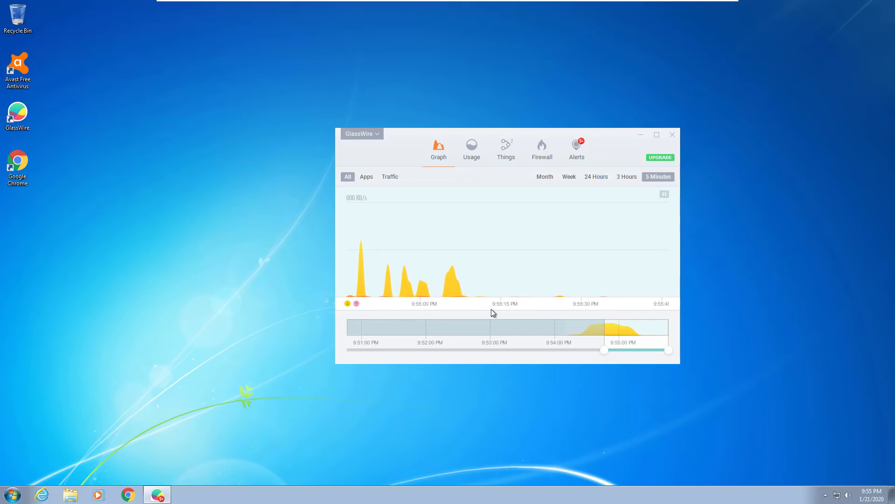
View GlassWire's Usage, Things, Firewall and Alerts tabs, scrolling the firewall app and alert lists
left_click(469, 157)
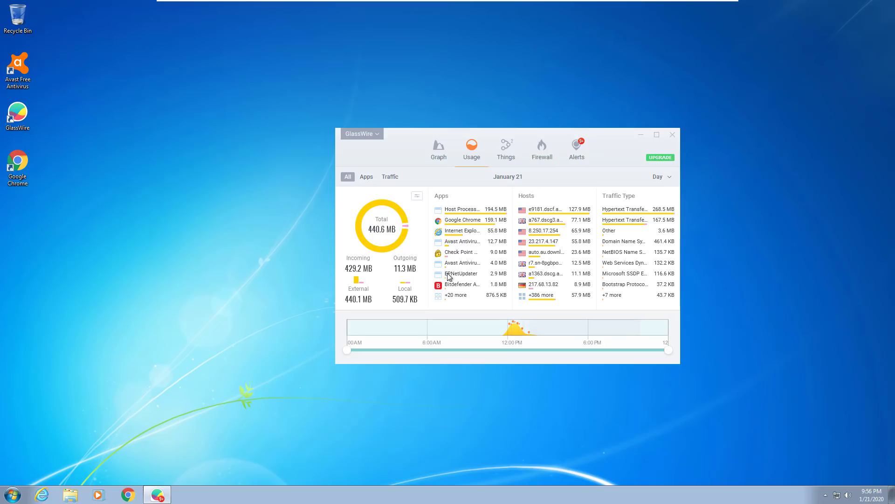
left_click(506, 157)
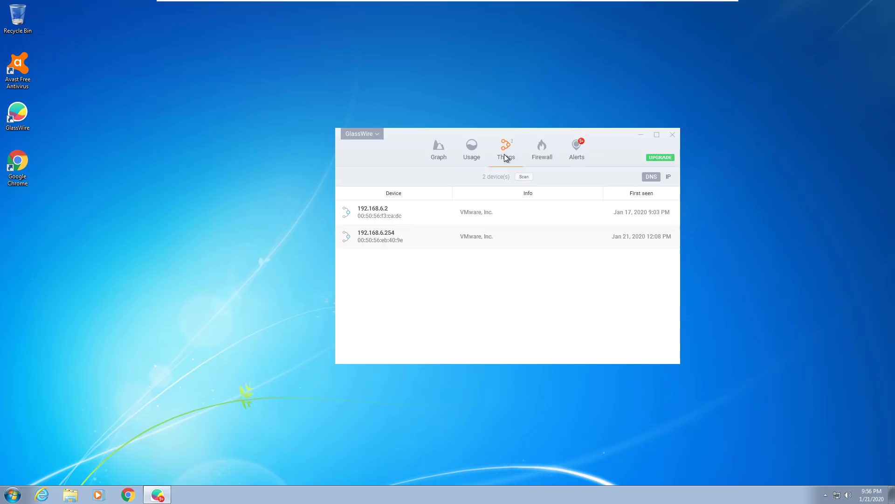
left_click(542, 158)
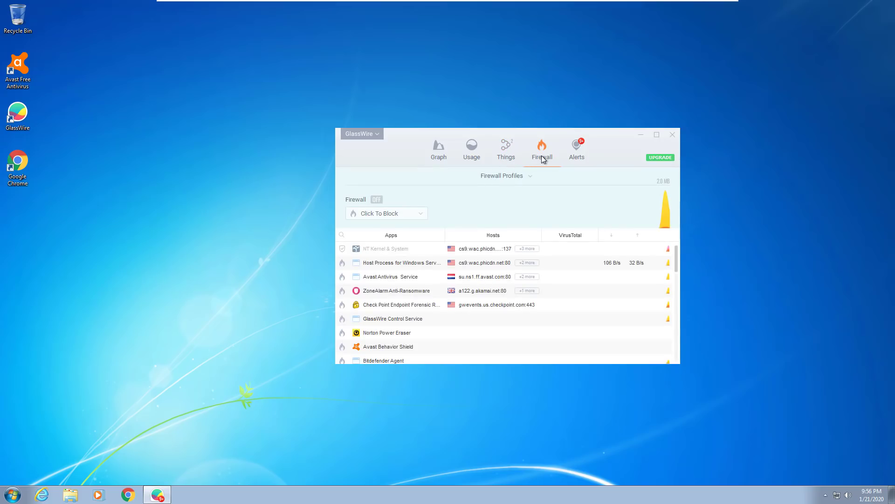
scroll(355, 274, "down", 10)
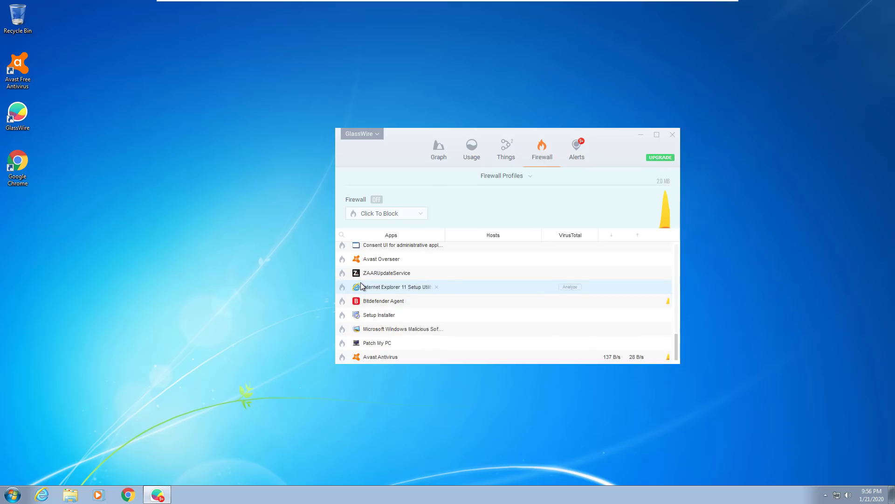
left_click(577, 155)
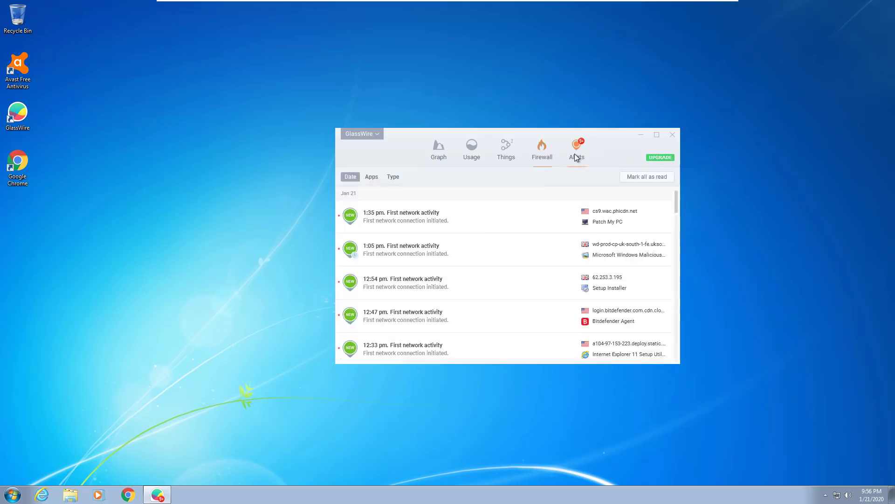
scroll(433, 260, "down", 10)
scroll(434, 262, "down", 2)
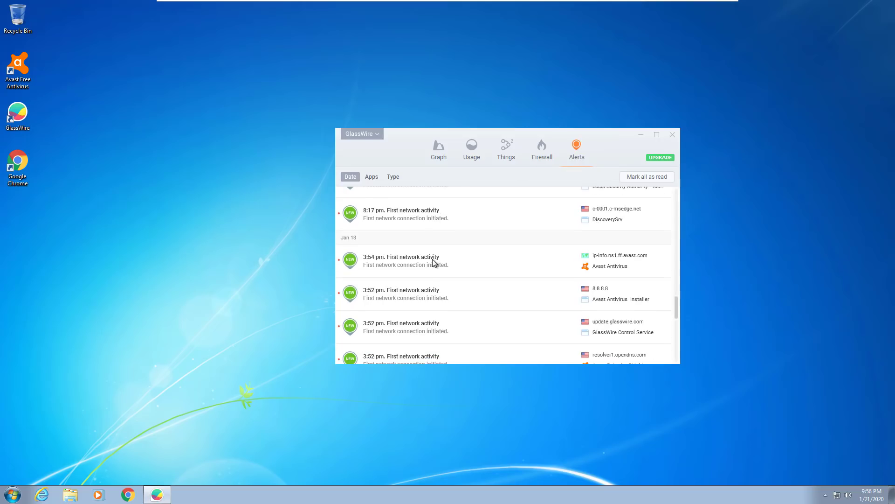
left_click(671, 138)
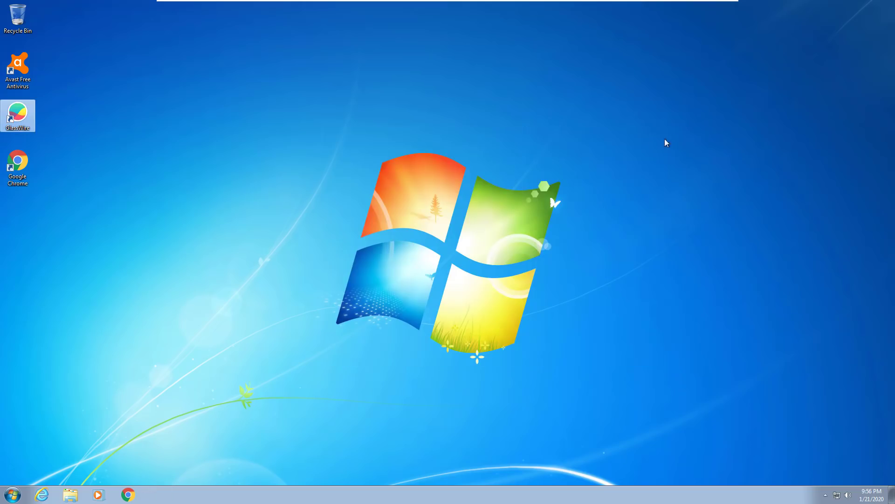
left_click(549, 235)
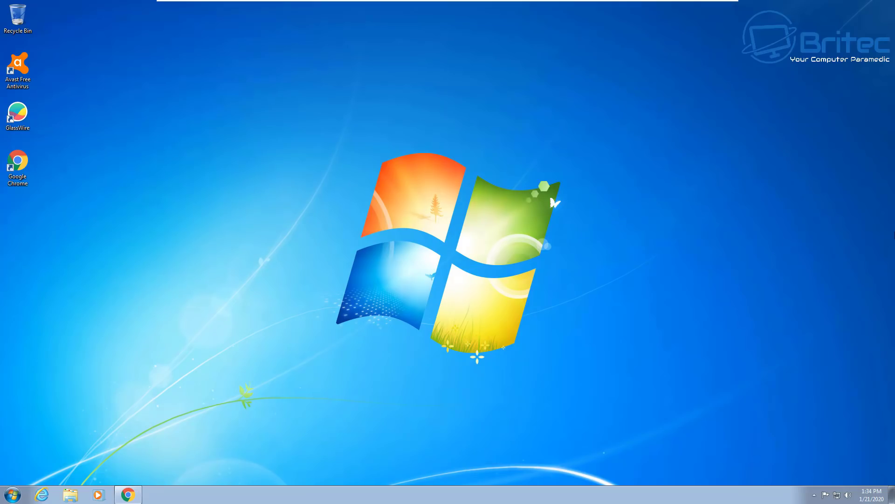
Run the downloaded PatchMyPC.exe from Chrome, approving the UAC prompt with the administrator password
left_click(892, 494)
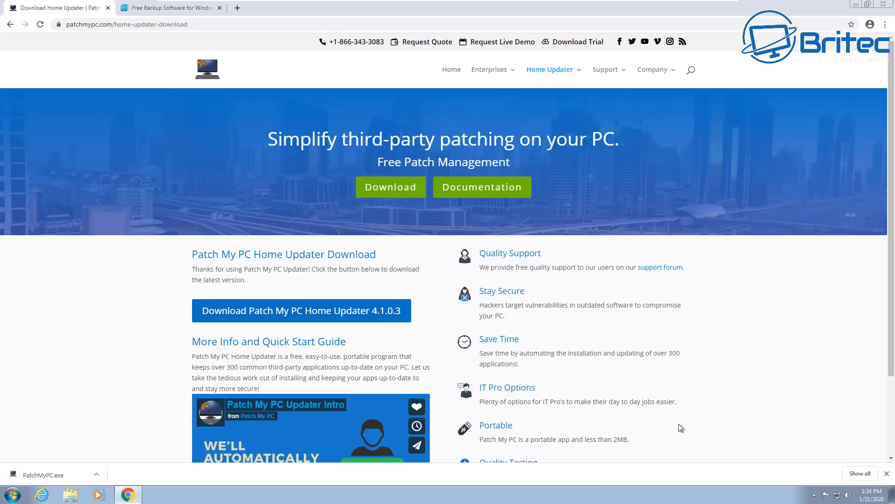
left_click(30, 475)
left_click(405, 268)
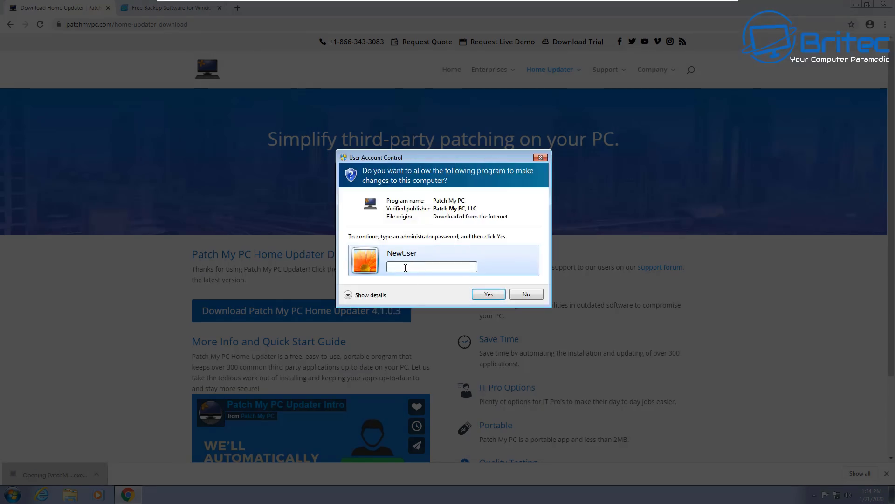
type("••••")
key("Return")
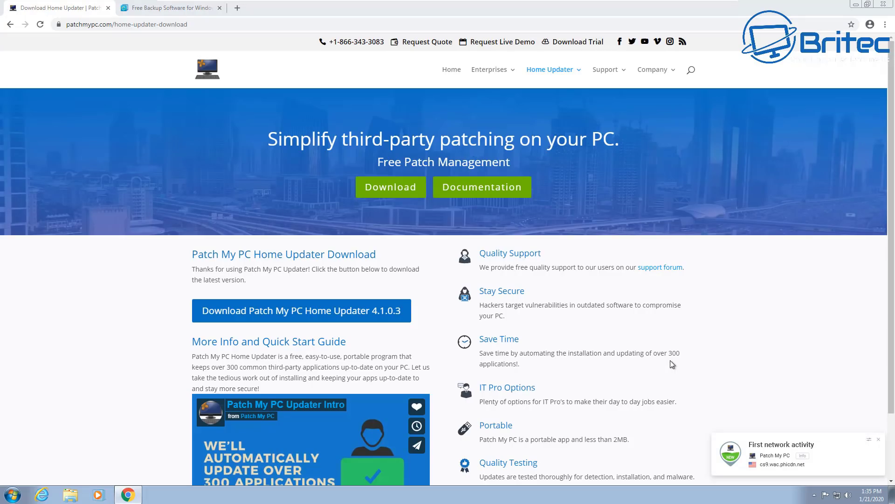
scroll(893, 222, "down", 2)
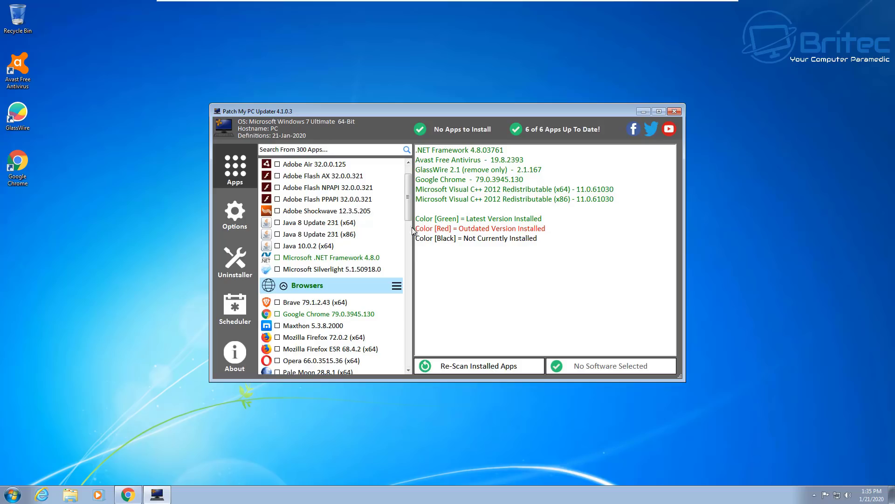
Expand the Multimedia and File Archivers app categories in Patch My PC Updater
left_click_drag(410, 200, 412, 240)
left_click(387, 258)
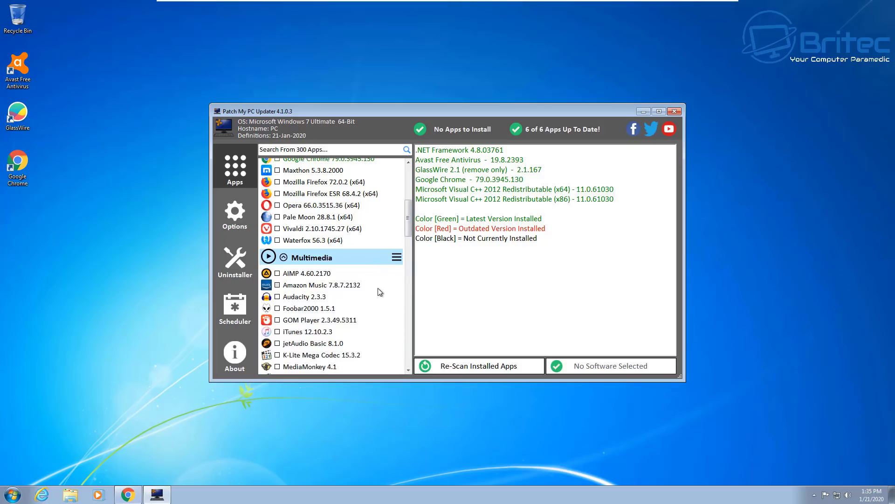
left_click_drag(409, 220, 409, 238)
scroll(409, 241, "down", 2)
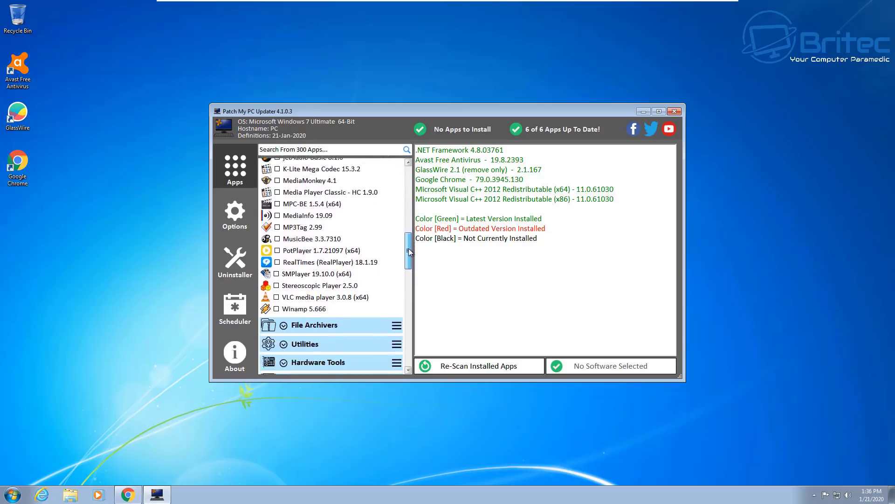
left_click(386, 295)
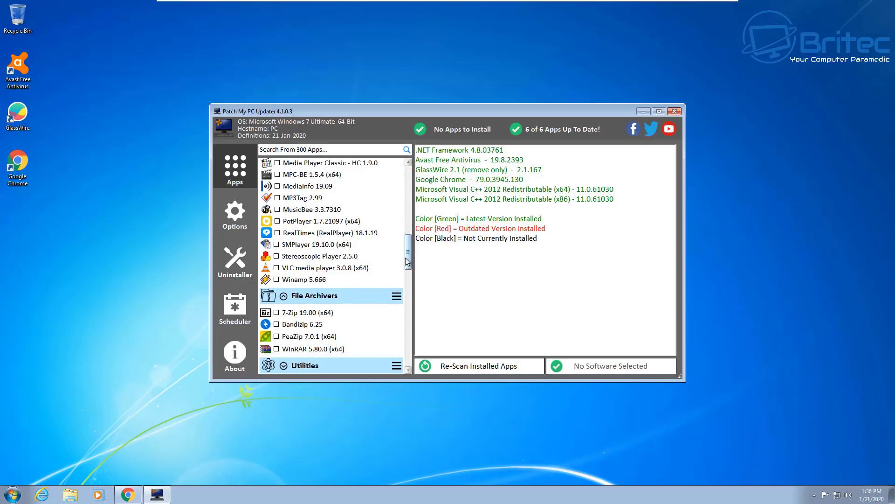
Scroll the expanded app list, then close Patch My PC Updater
scroll(407, 271, "down", 3)
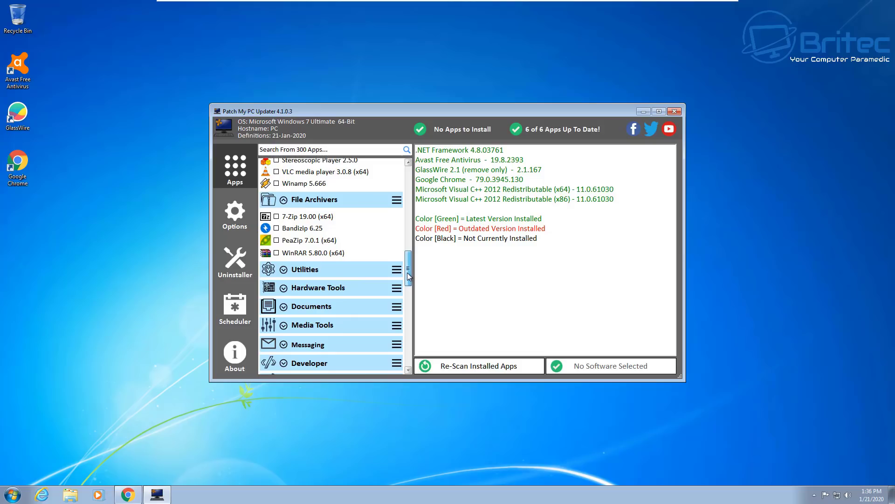
left_click_drag(407, 272, 409, 279)
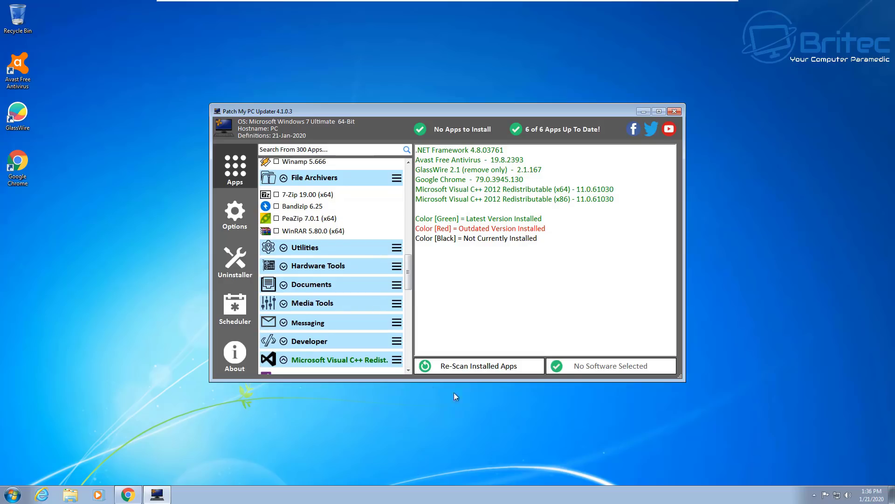
left_click(673, 112)
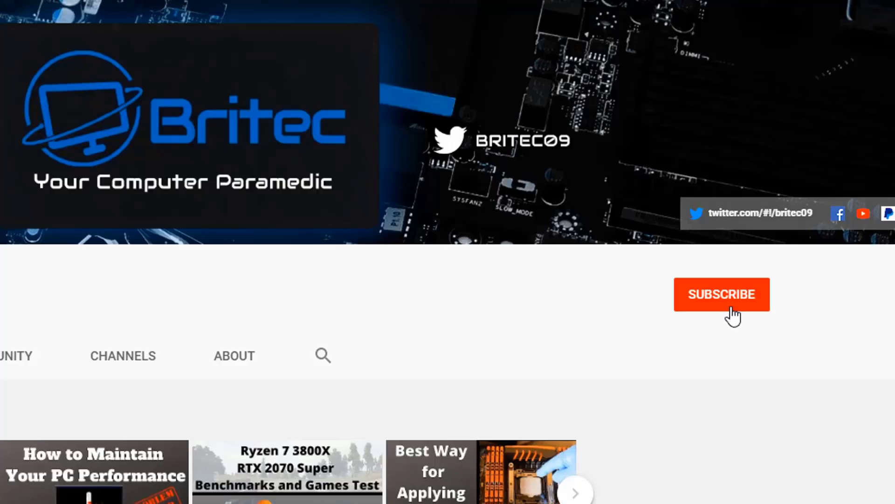
Subscribe to Britec's YouTube channel
left_click(732, 315)
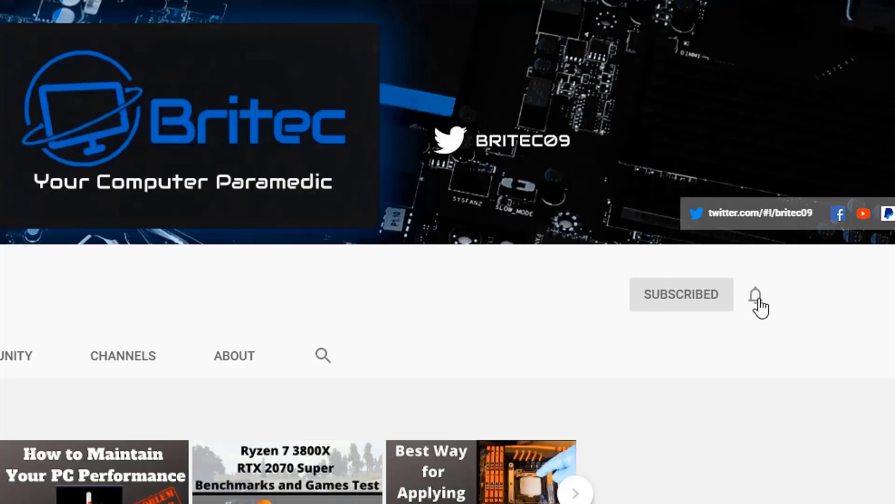